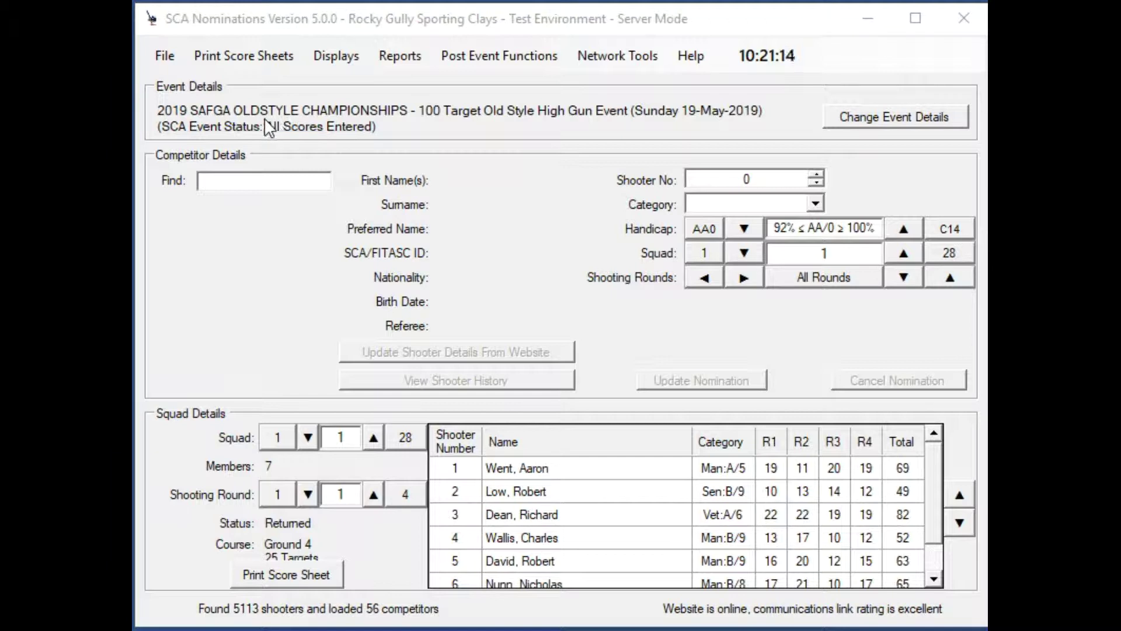
Step: Create and build a new June 2019 100-target Sporting Clays high gun event for Rocky Gully Sporting Clays
click(561, 56)
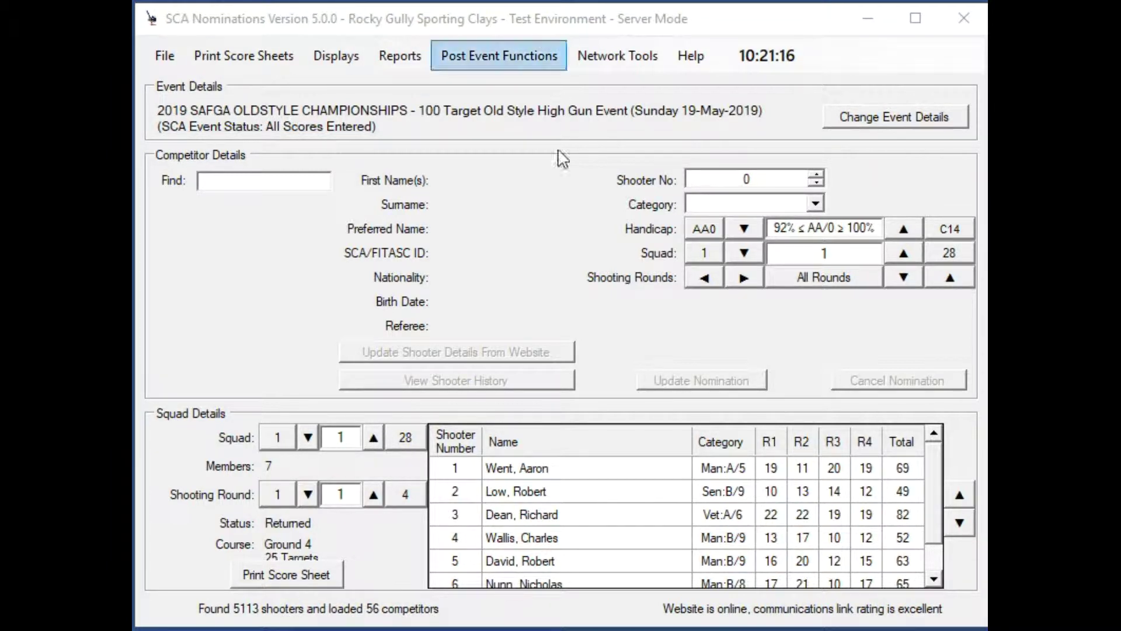
click(164, 58)
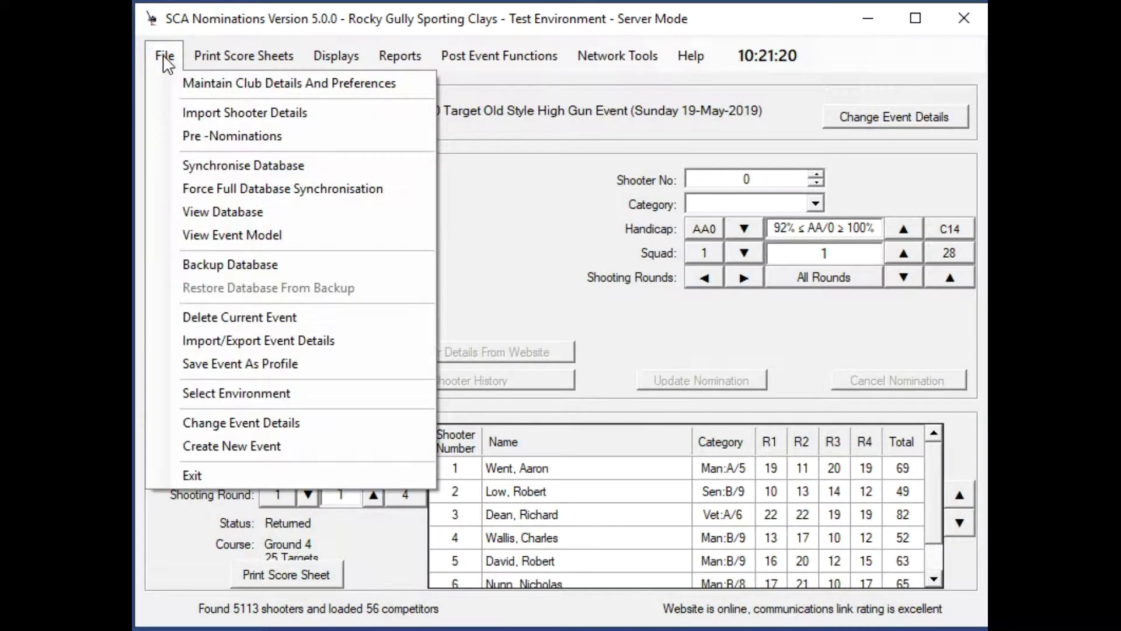
click(261, 445)
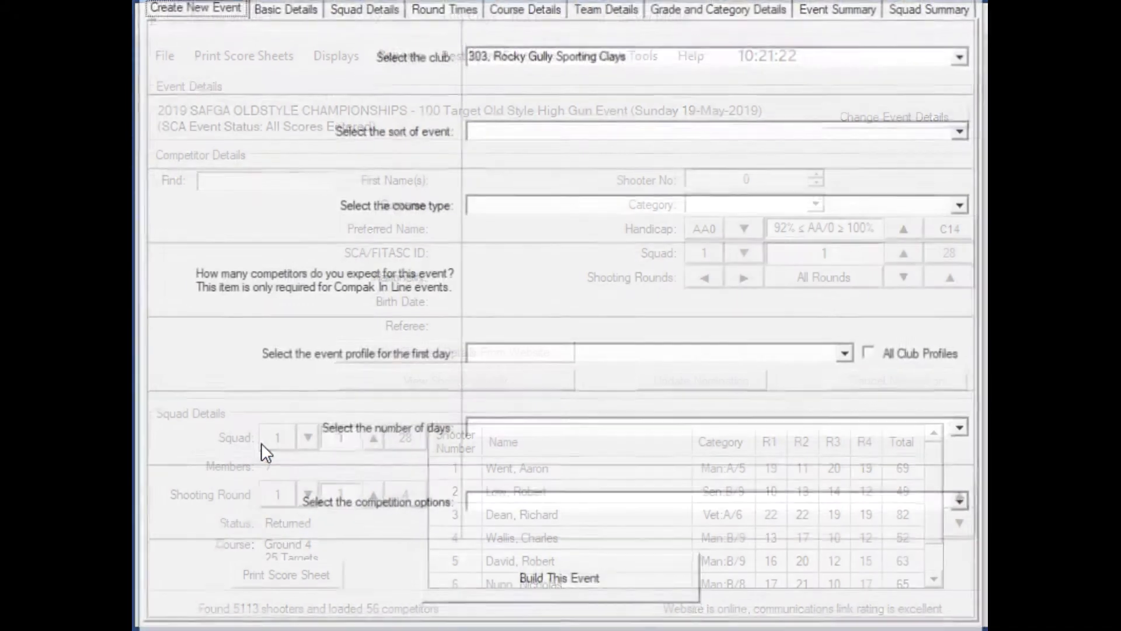
click(552, 572)
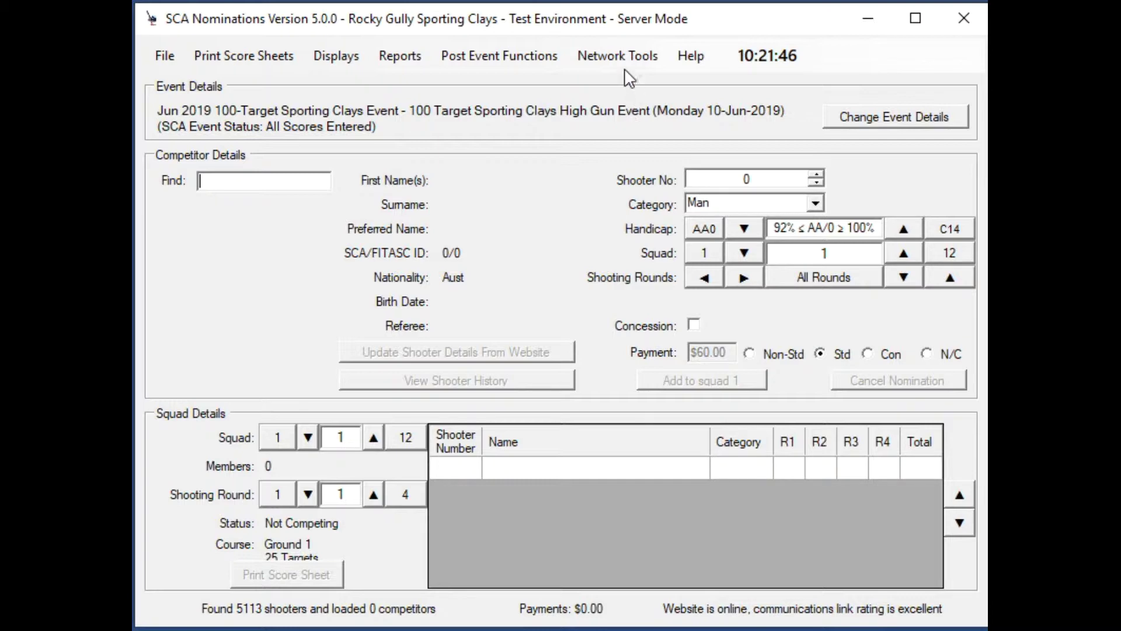
Step: Import the shooter details and scores from Nationals 2017.csv into the new event
click(168, 48)
click(188, 107)
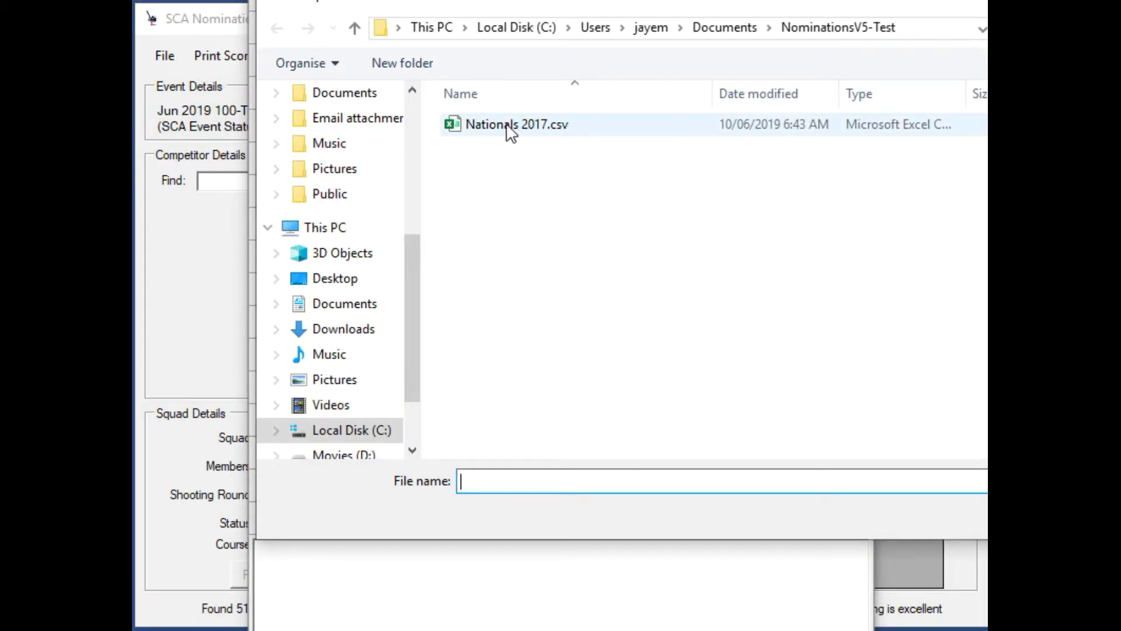
double_click(511, 129)
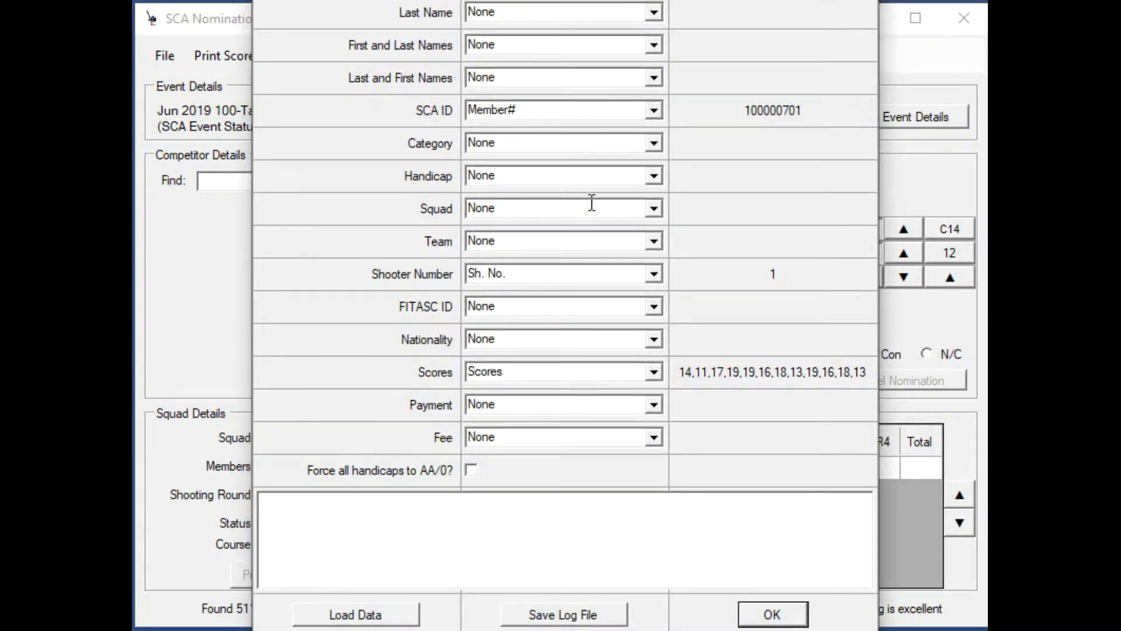
click(357, 613)
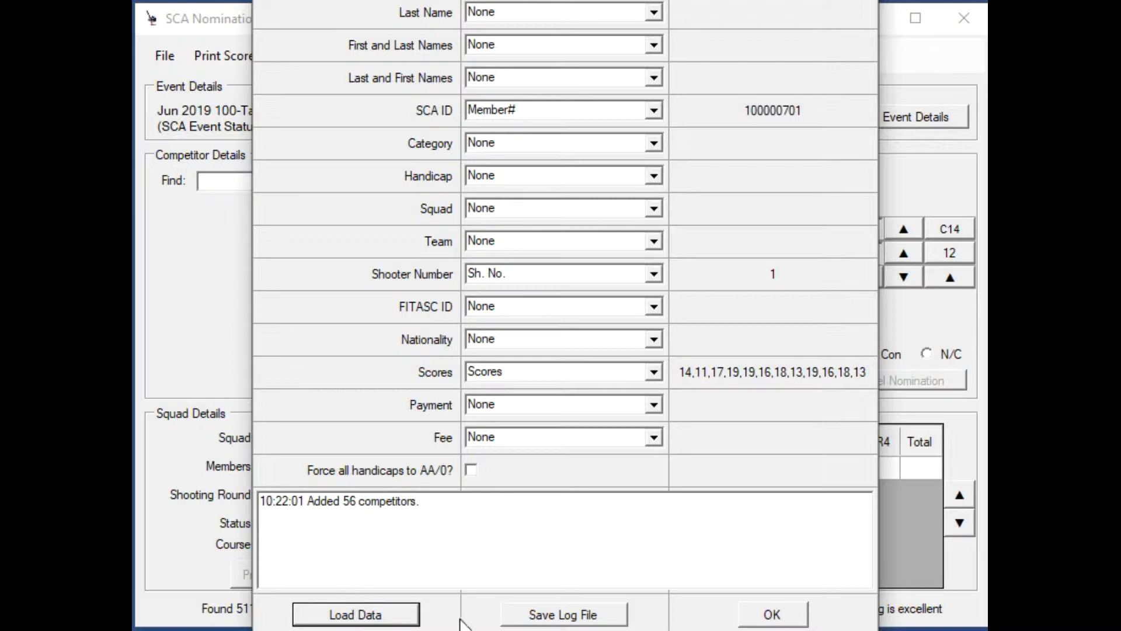
click(746, 618)
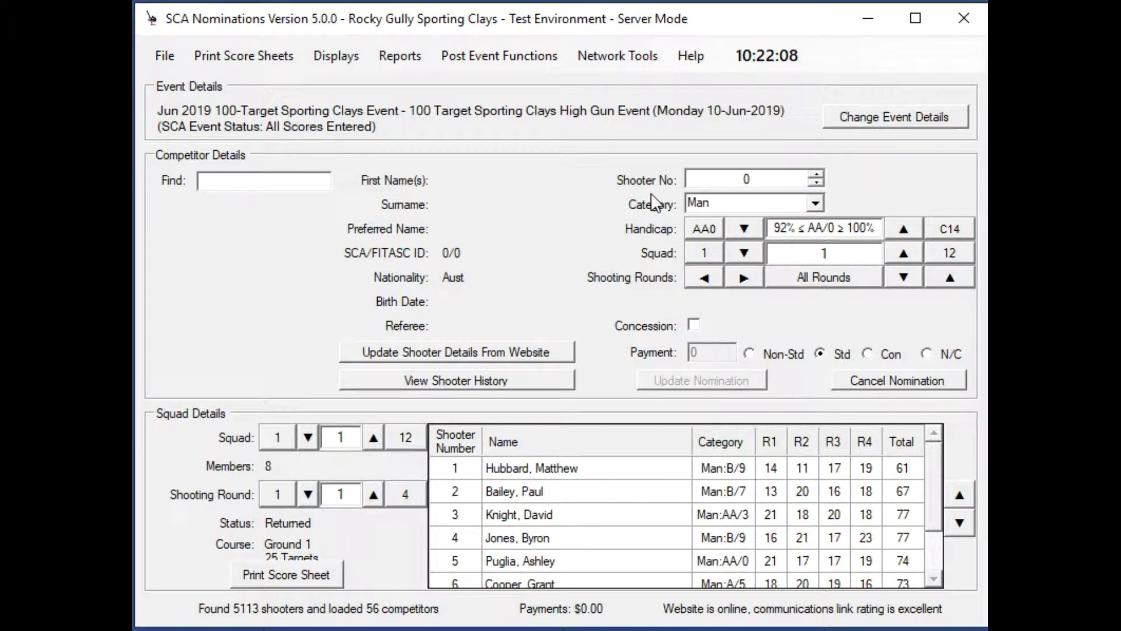
Step: Start setting up competitions and resolving ties, accepting the recommended reset of all competitions
click(488, 55)
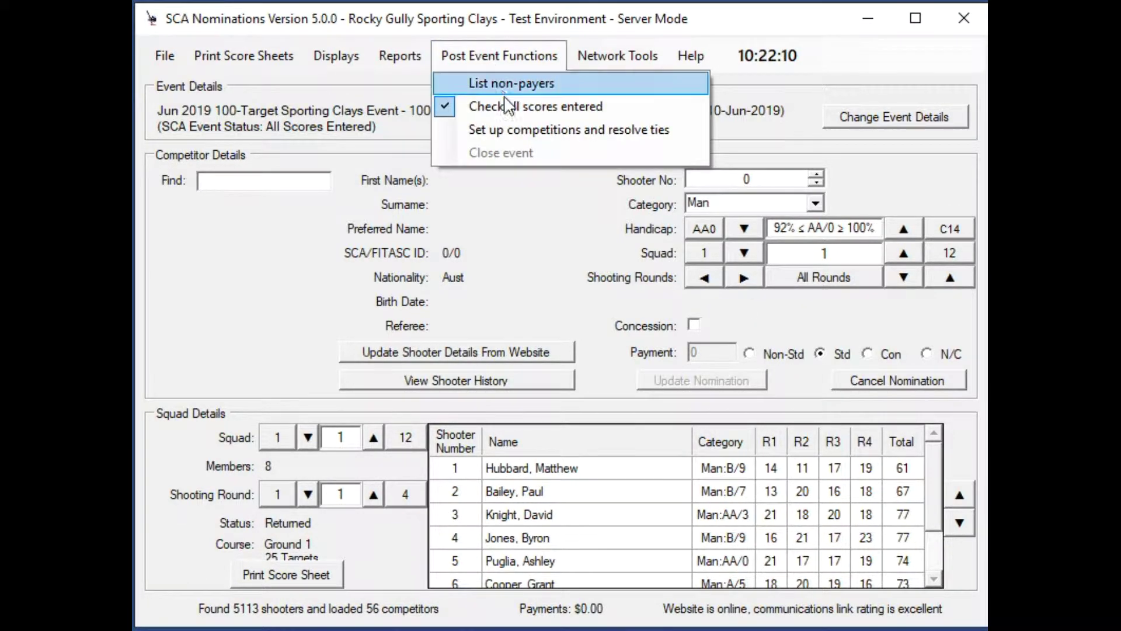
click(517, 128)
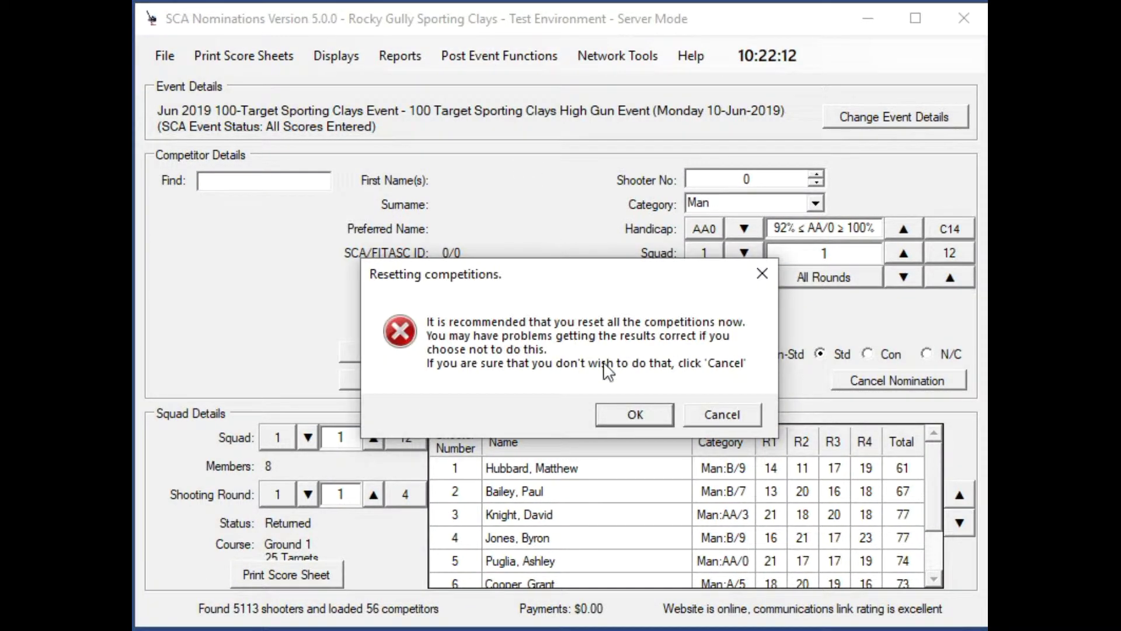
click(634, 415)
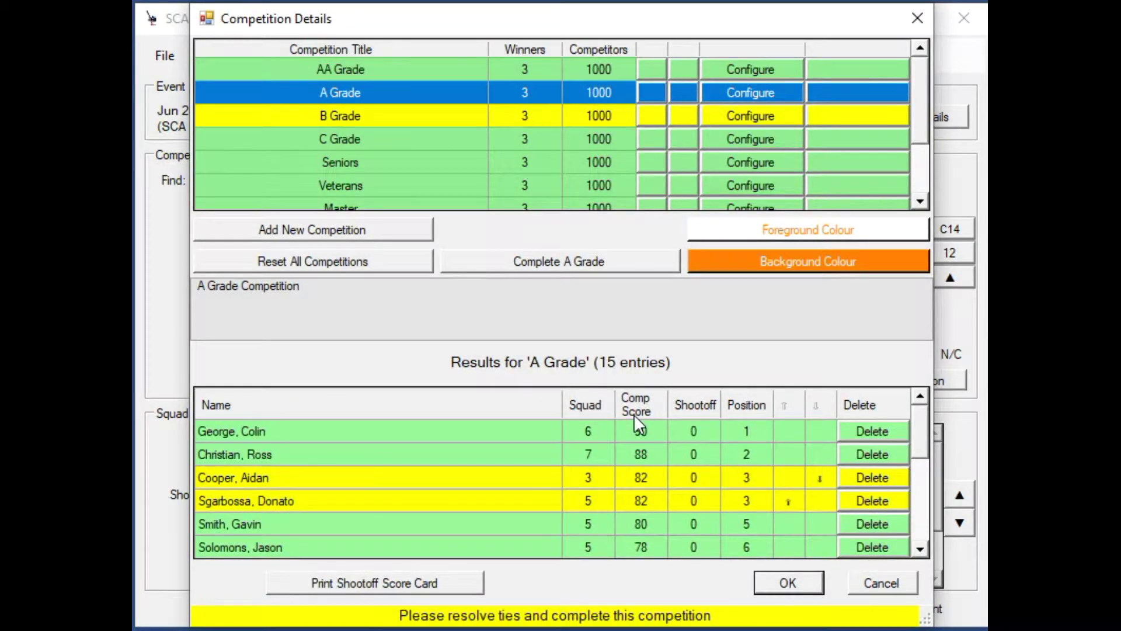
Step: Configure the AA Grade competition with one prize winner, keeping the high gun shootoff type
click(740, 69)
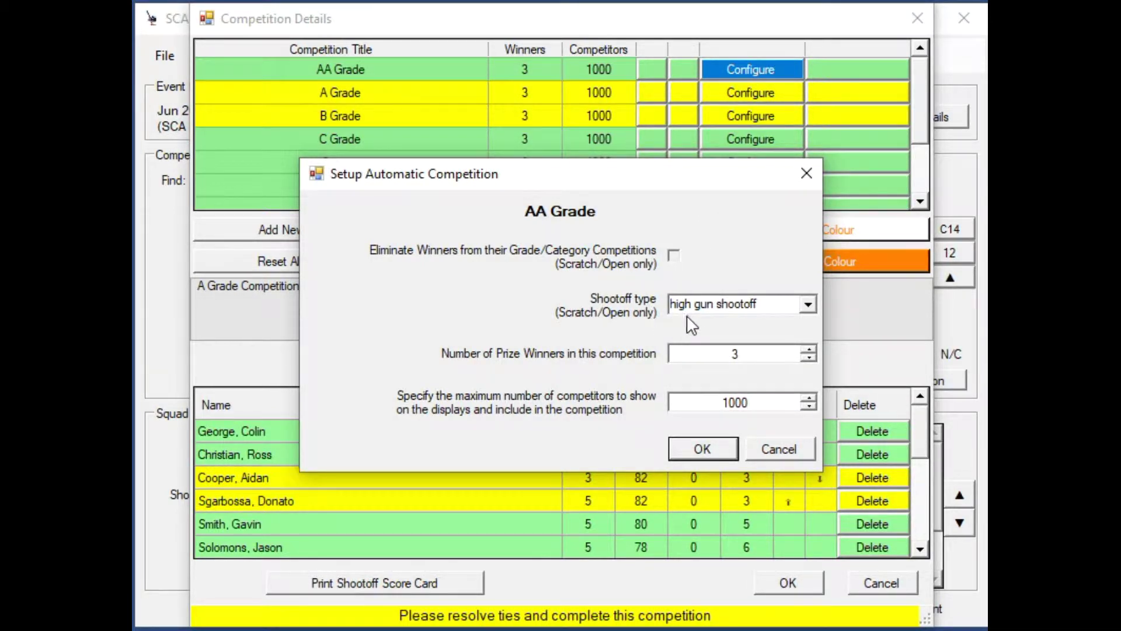
click(812, 306)
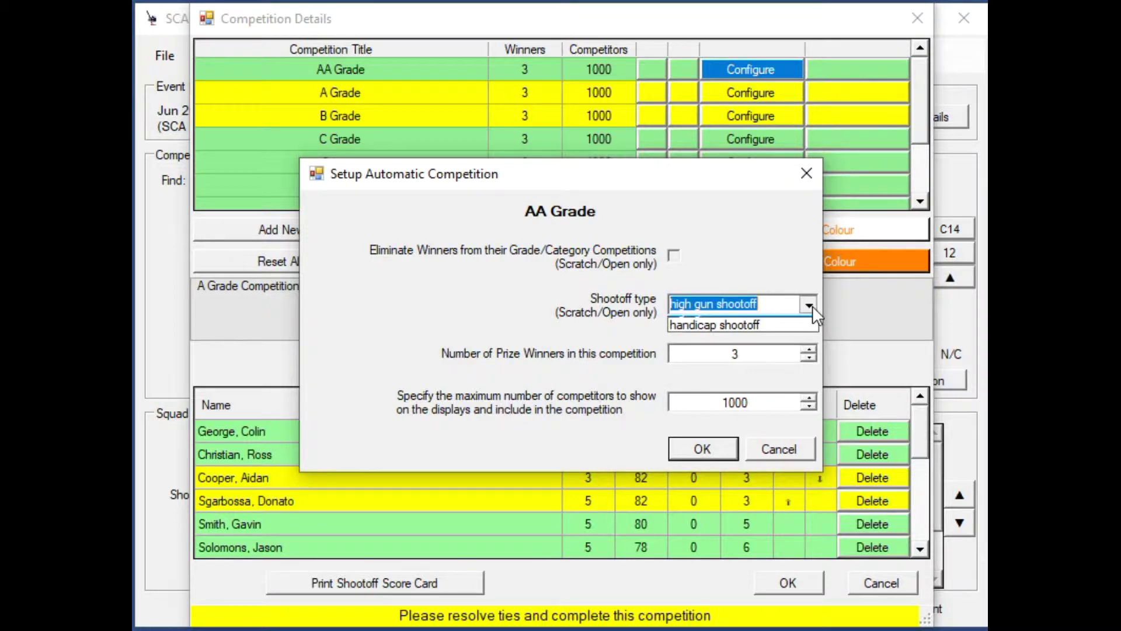
click(811, 306)
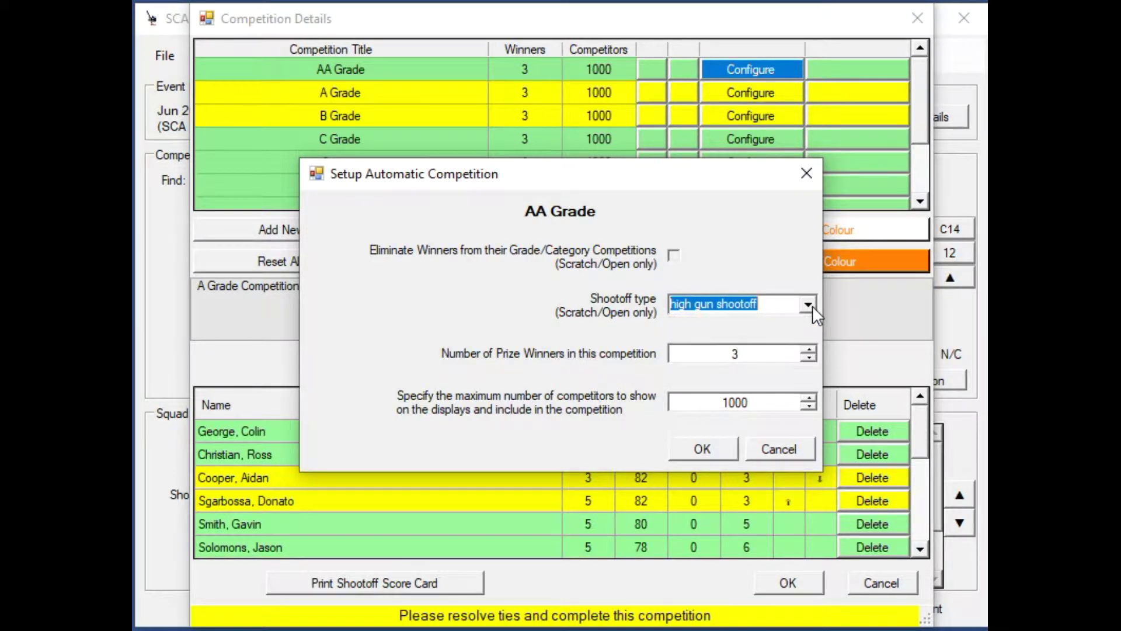
click(810, 349)
click(809, 358)
click(809, 349)
click(810, 358)
click(809, 357)
click(809, 358)
click(809, 357)
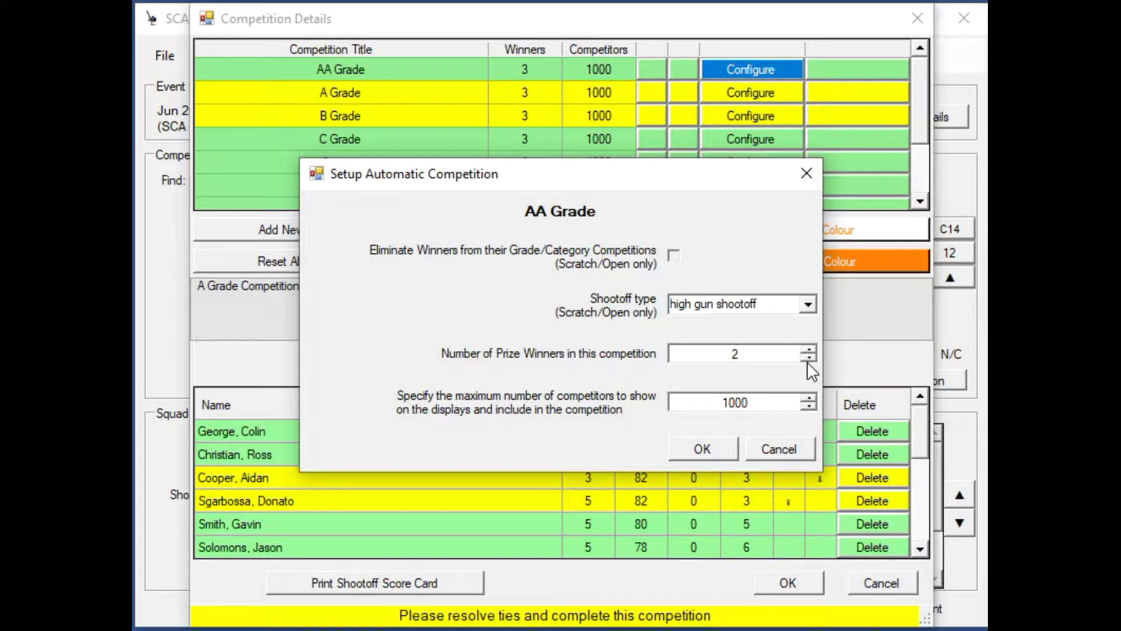
click(809, 357)
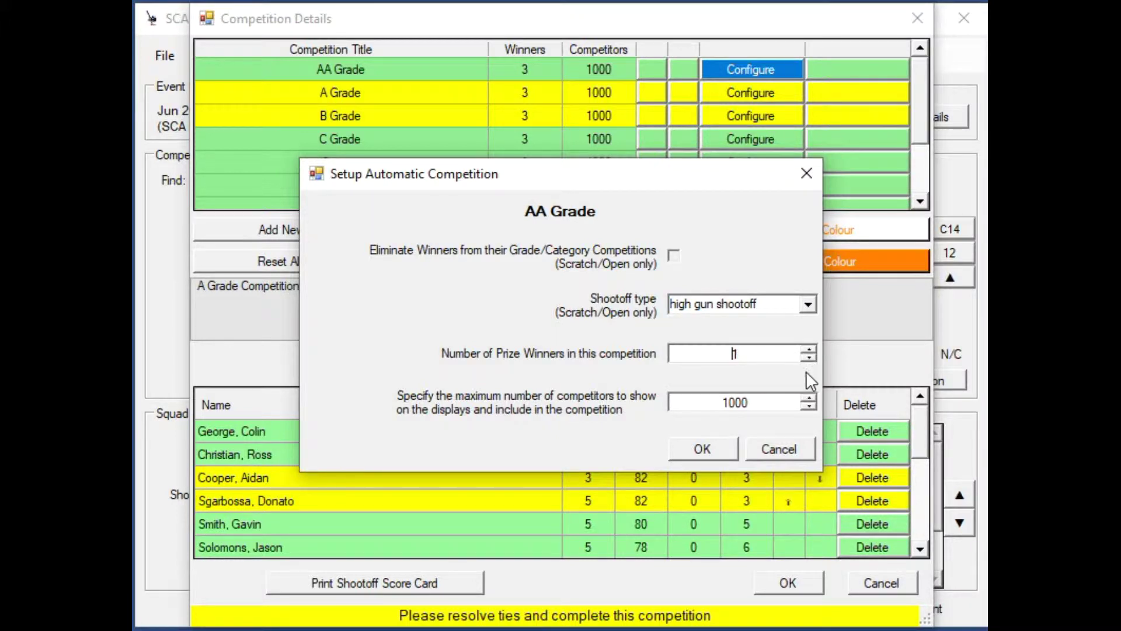
click(710, 450)
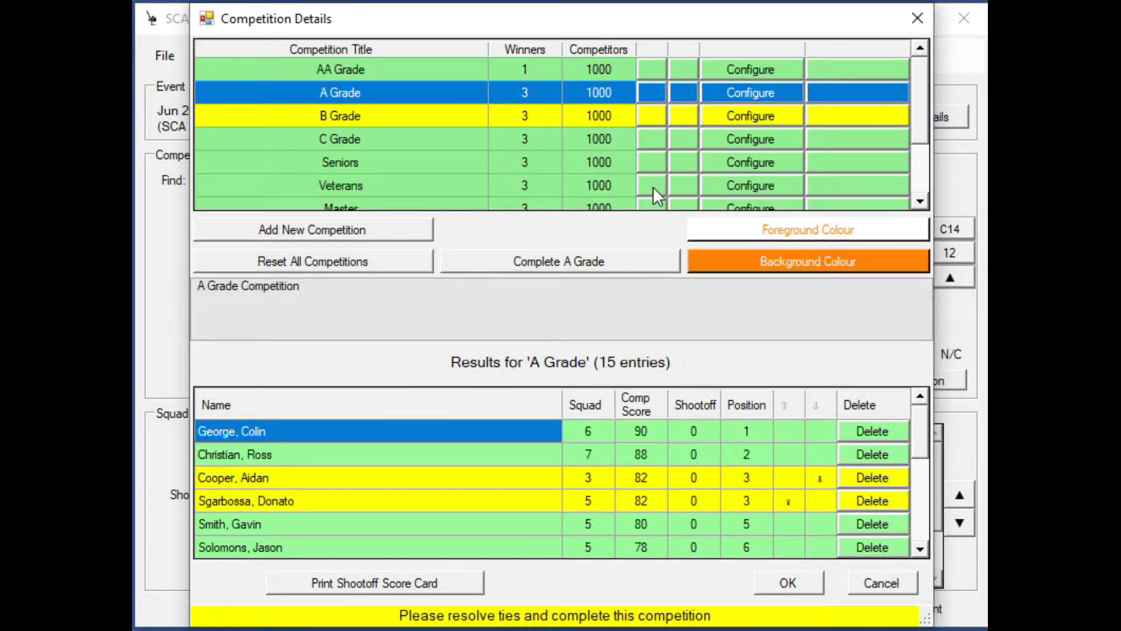
Step: Check the A Grade configuration without changing it, and generate and view the A Grade shootoff score card
click(741, 91)
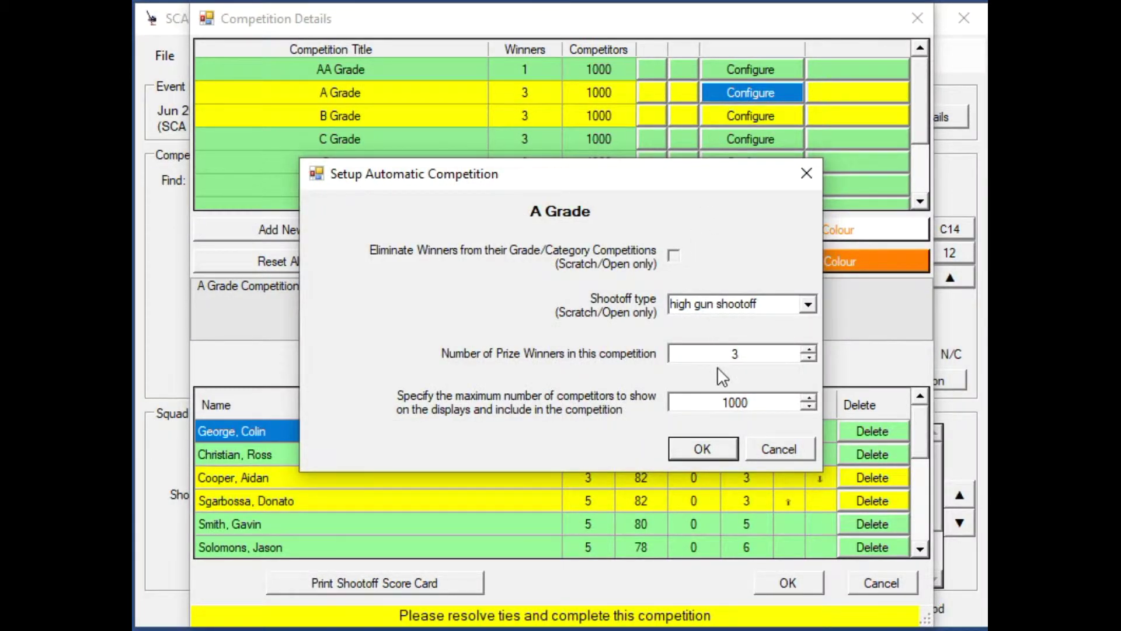
click(707, 448)
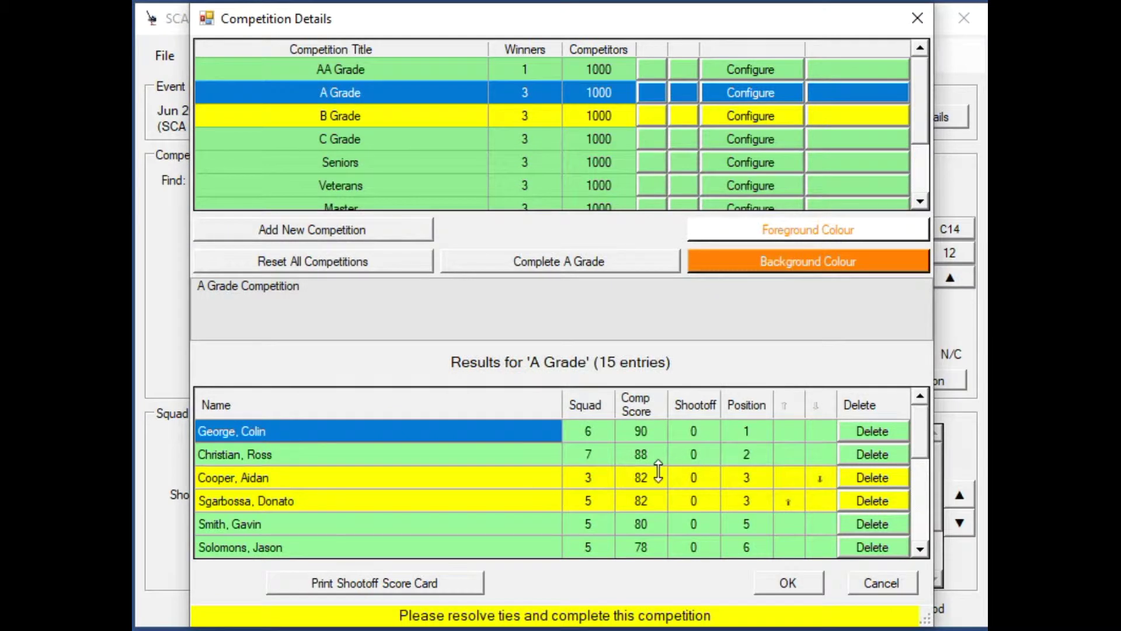
click(416, 579)
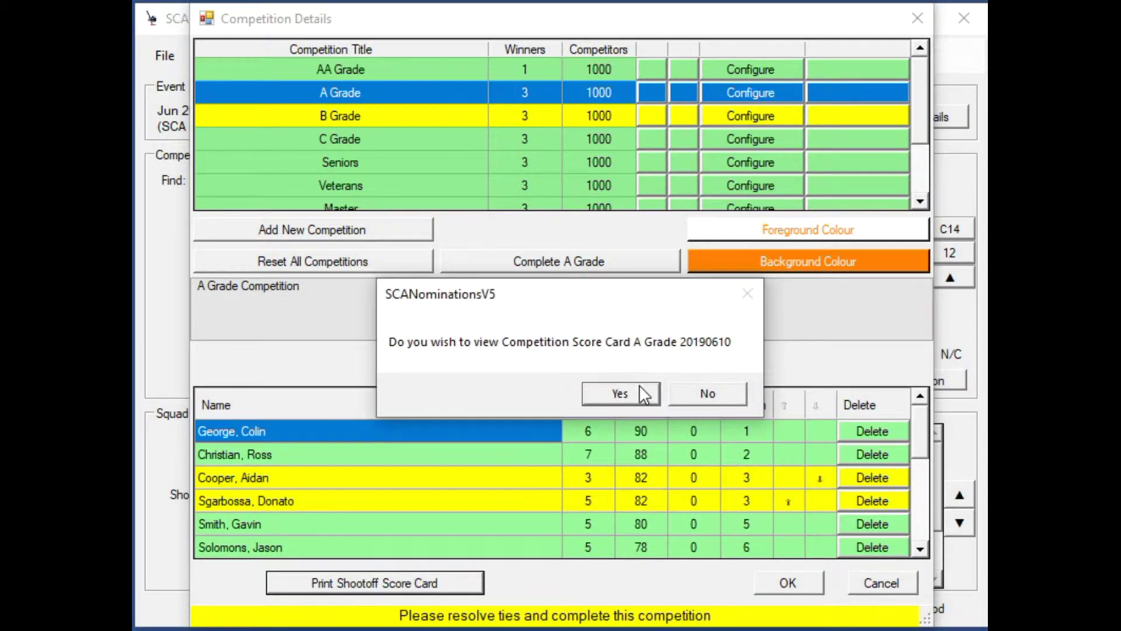
click(635, 388)
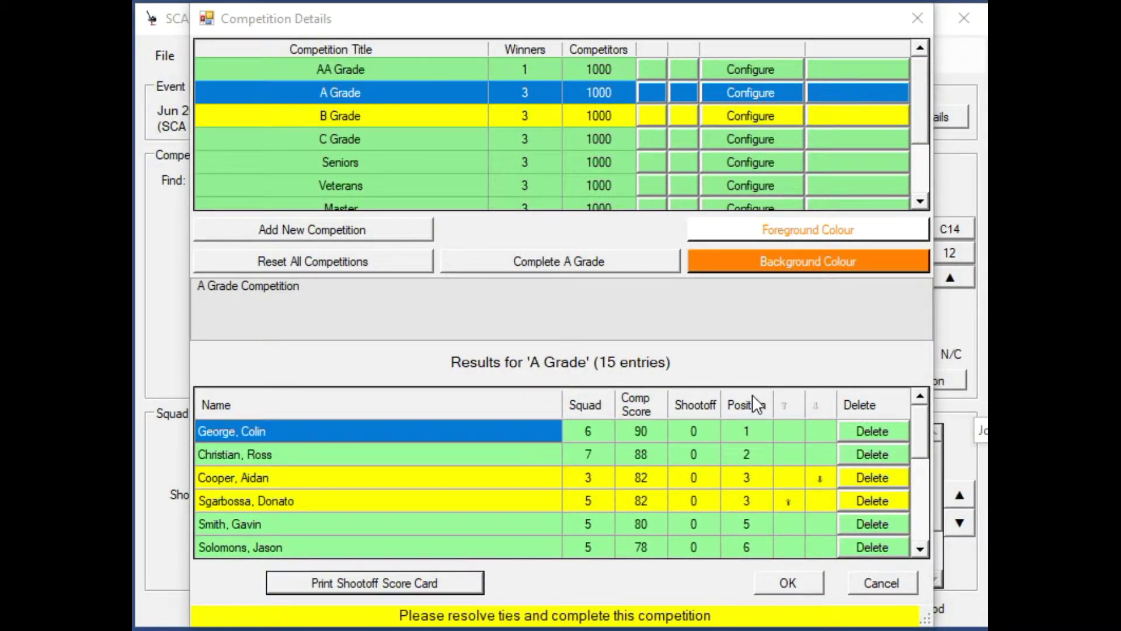
Step: Enter shootoff scores of 20 and 18 for the two shooters tied for third in A Grade, and complete that competition
click(692, 478)
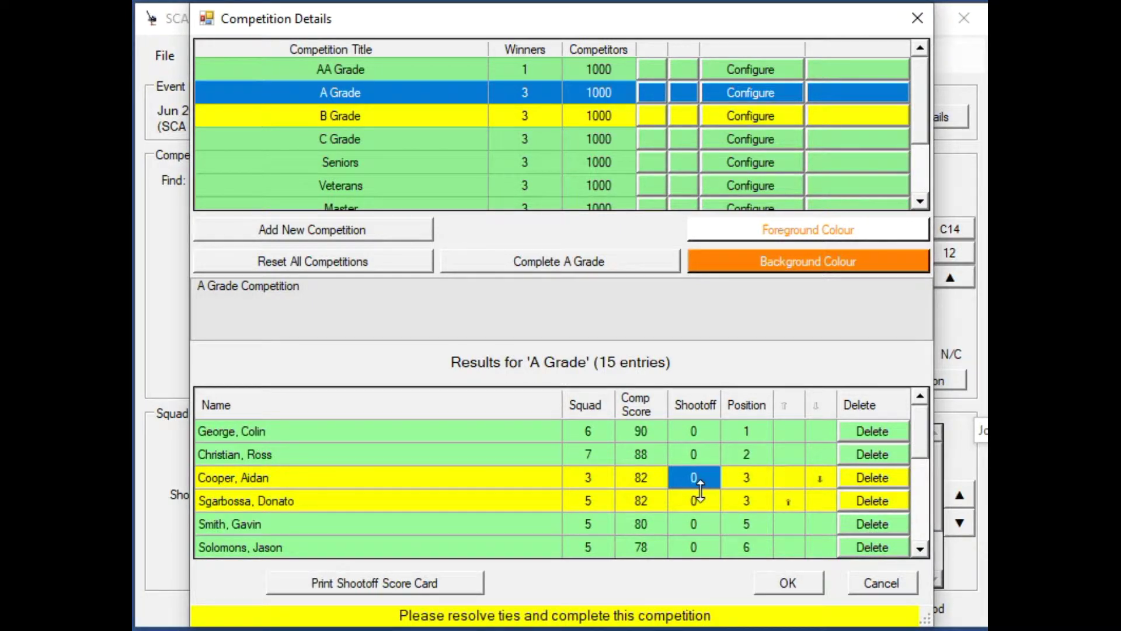
text(20)
key(Down)
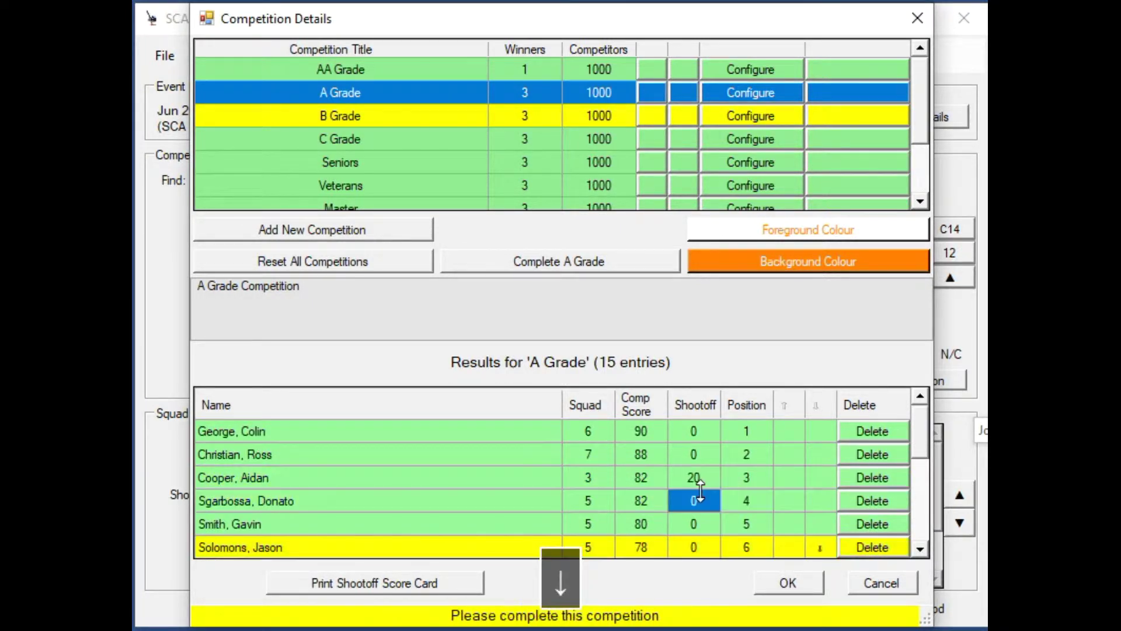
text(18)
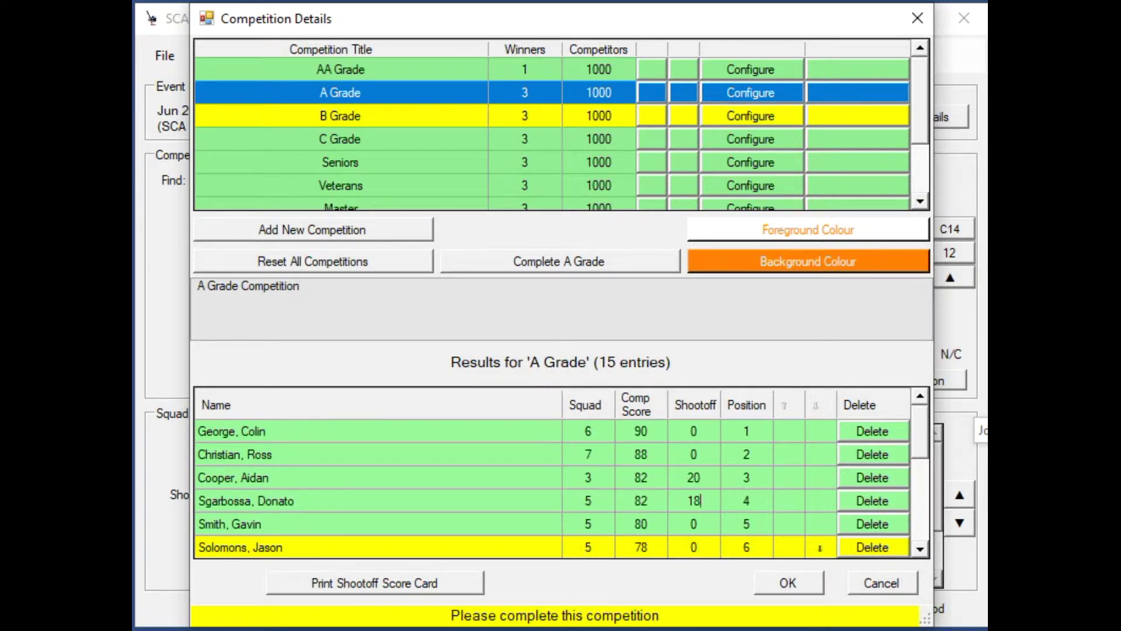
key(Return)
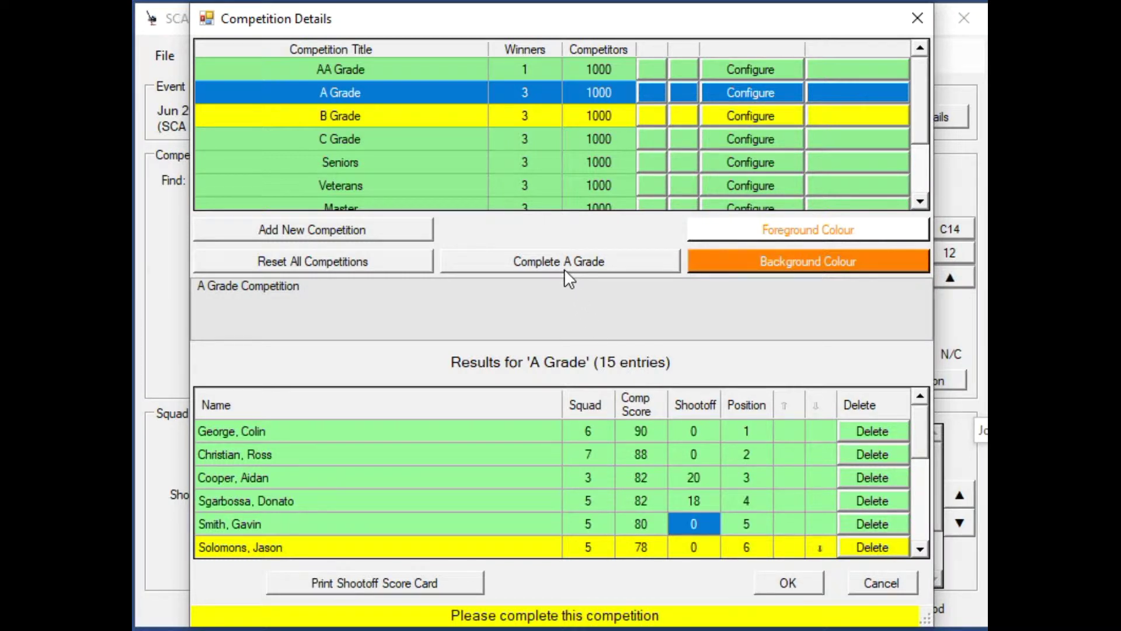
click(577, 256)
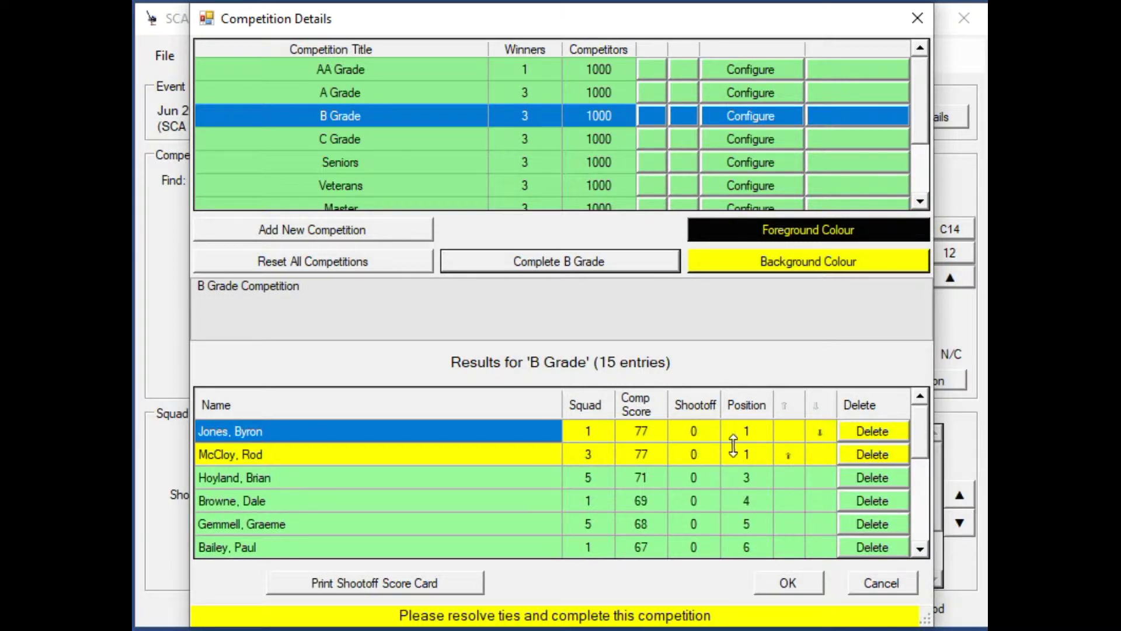
Step: Move the second of the two tied B Grade leaders up to the top, complete B Grade, and accept the competition details
click(788, 455)
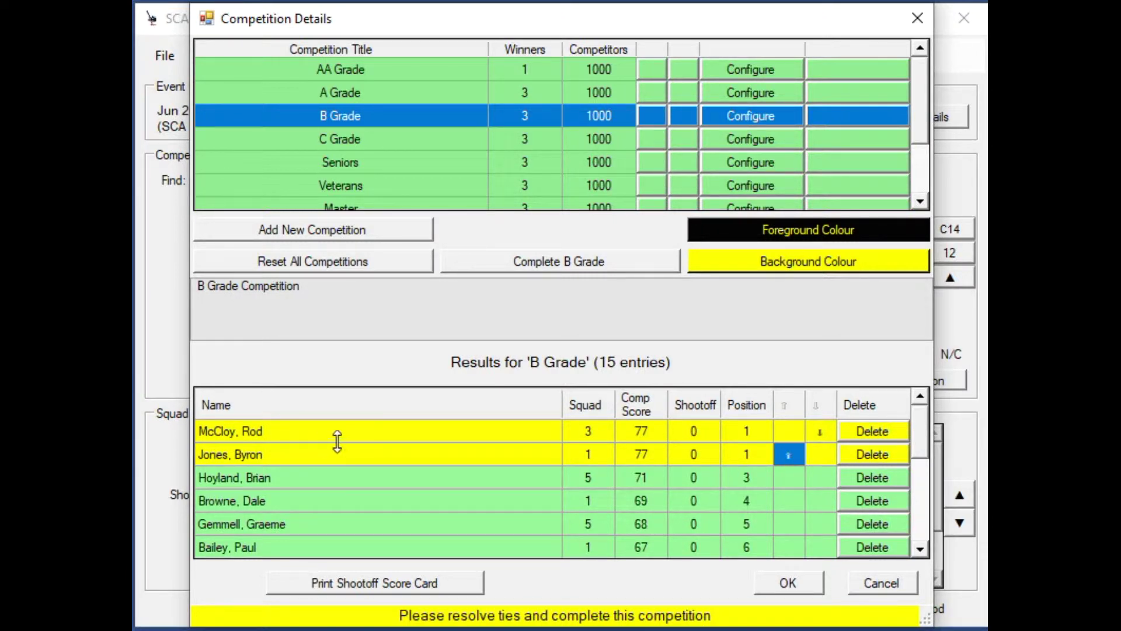
click(581, 269)
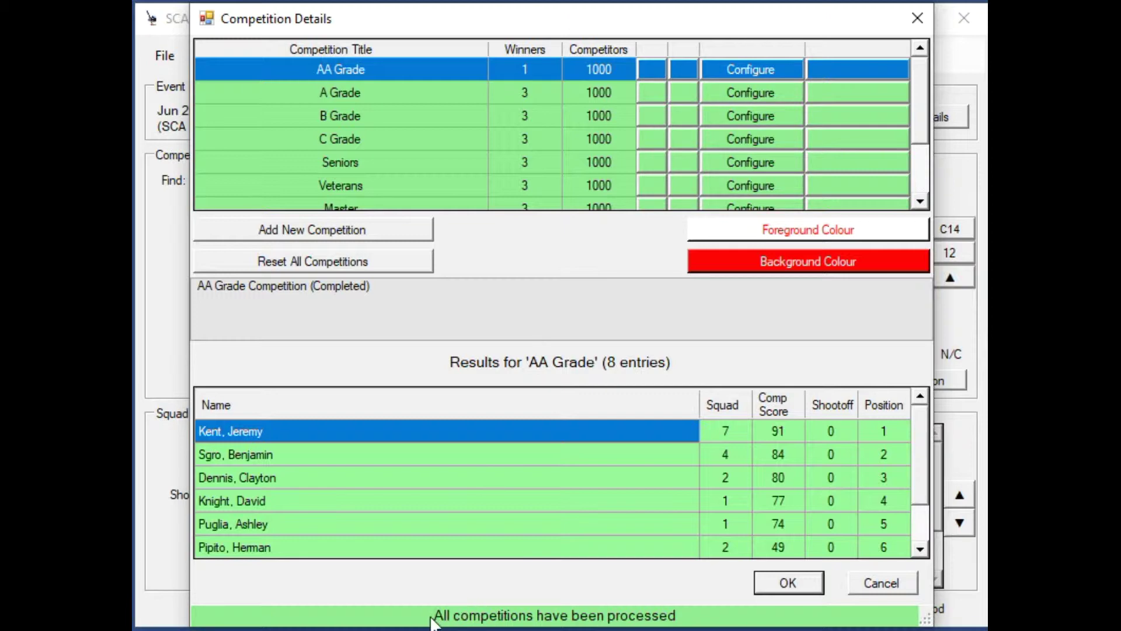
click(785, 578)
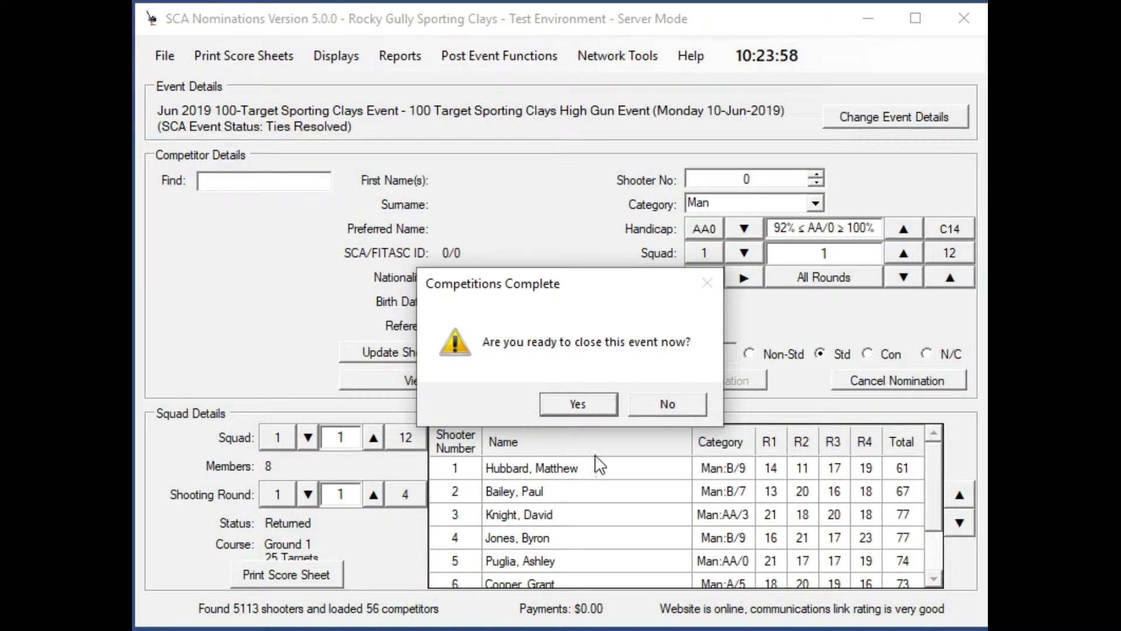
Step: Close the event, accepting the database synchronisation and declining to provide feedback
click(590, 397)
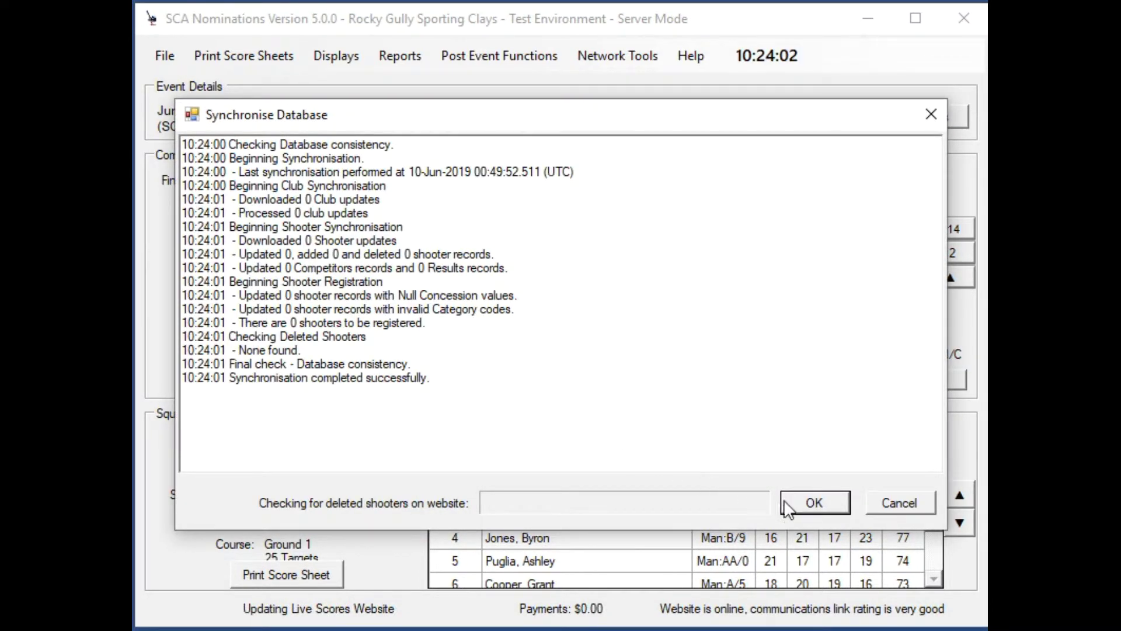
click(811, 502)
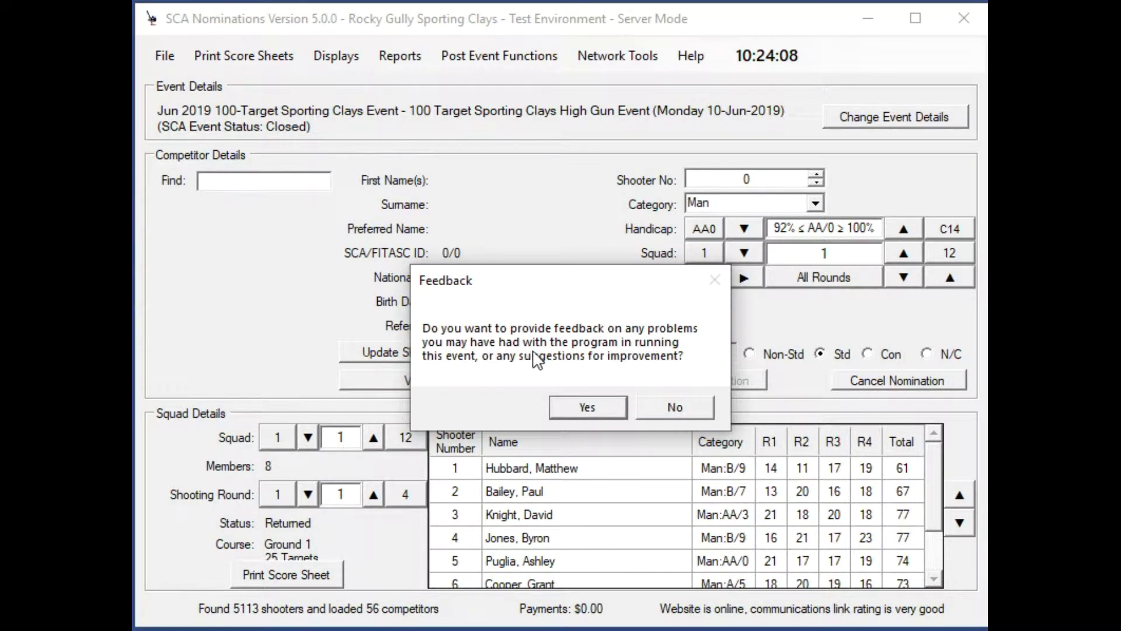
click(673, 407)
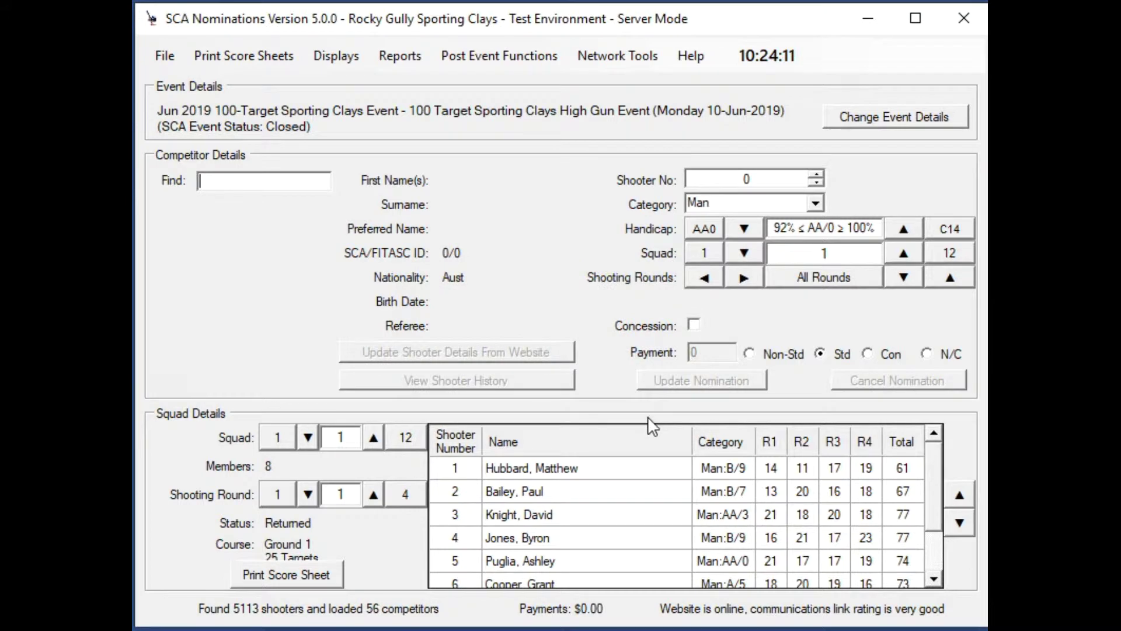
Step: Delete the current June 2019 100-Target Sporting Clays event and confirm the deletion
click(169, 53)
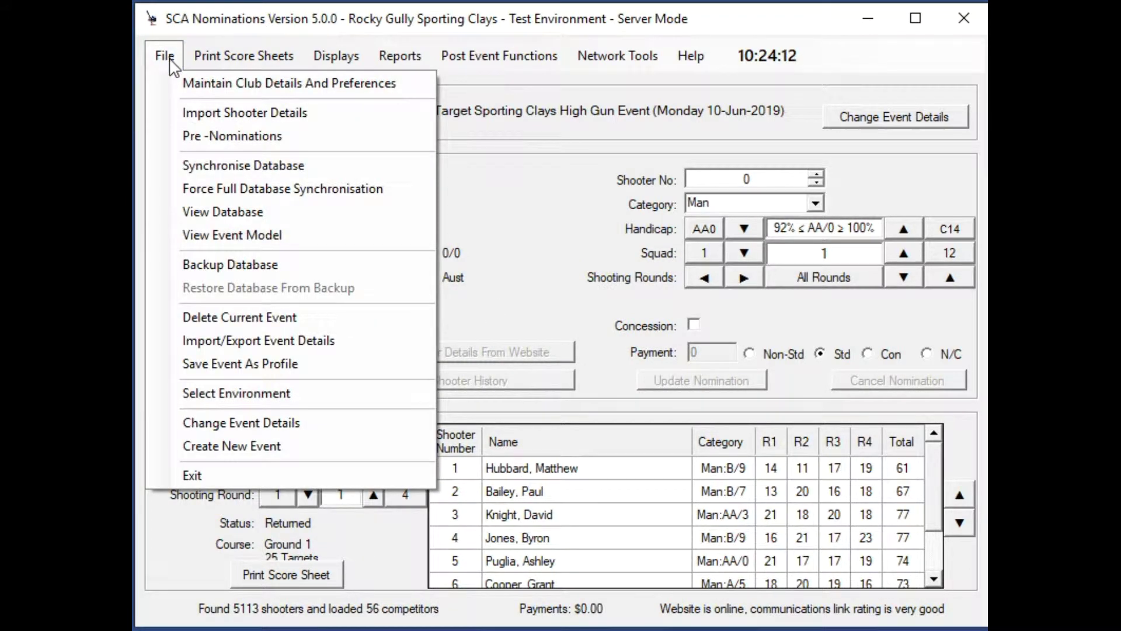
click(200, 323)
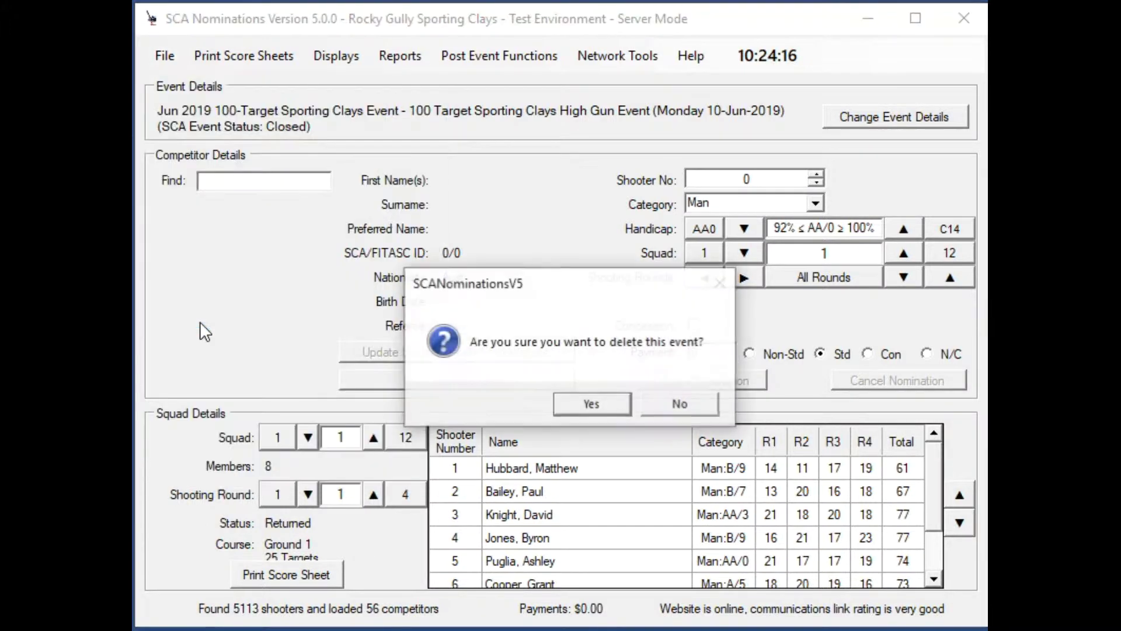
click(607, 402)
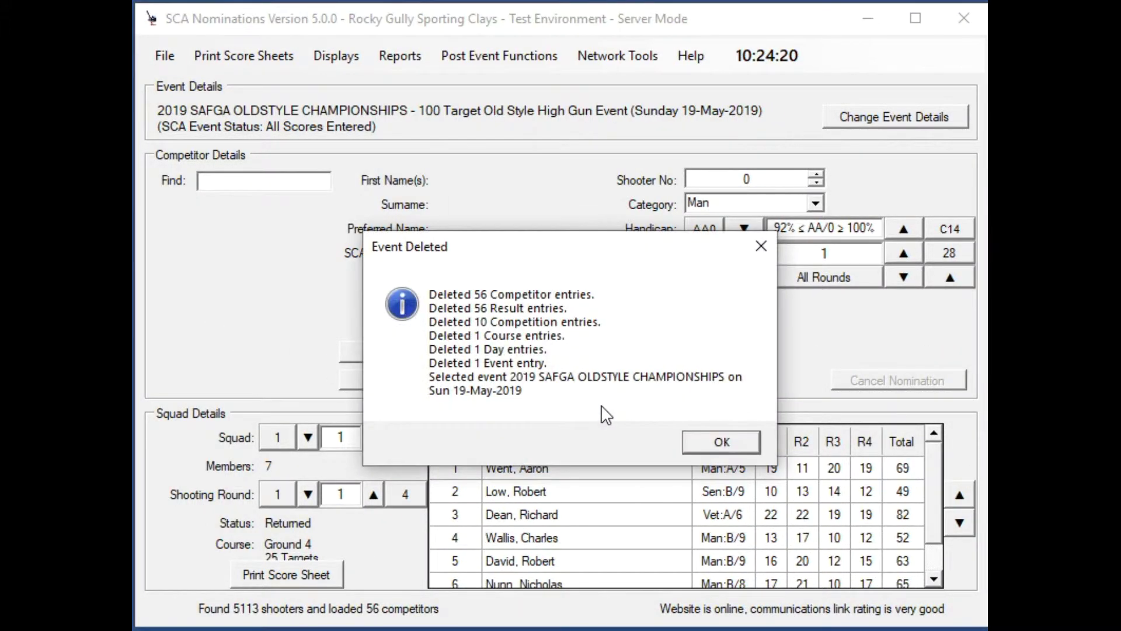
Step: Create a new one-day 100-target Sporting Clays club event with the 4 Grades (AA, A, B, C) competition option, and accept its details
click(709, 448)
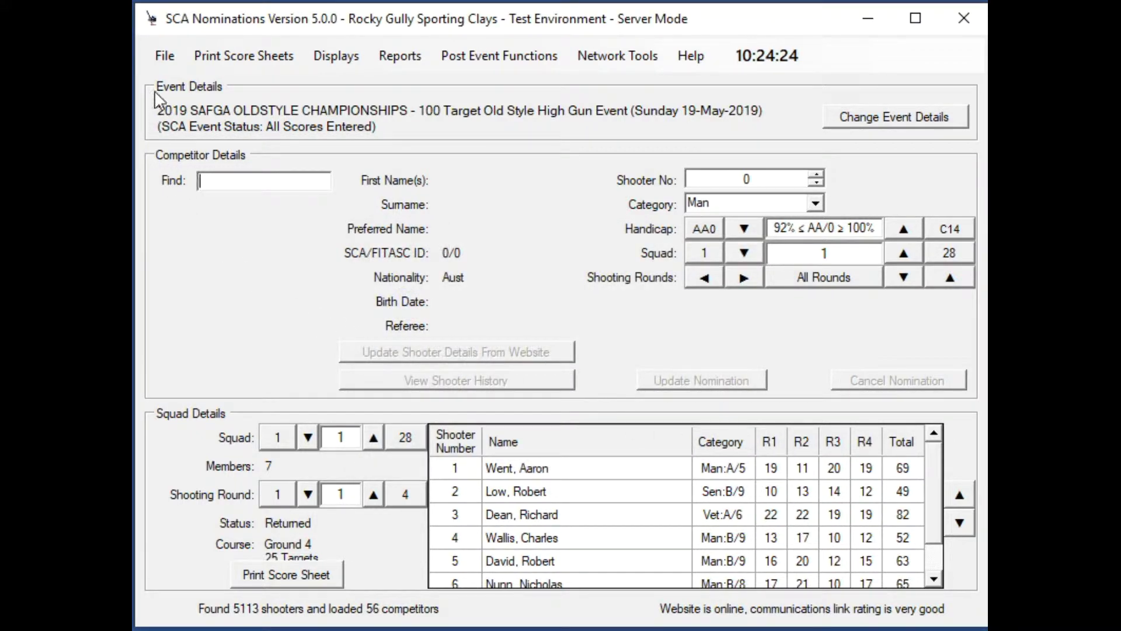
click(167, 56)
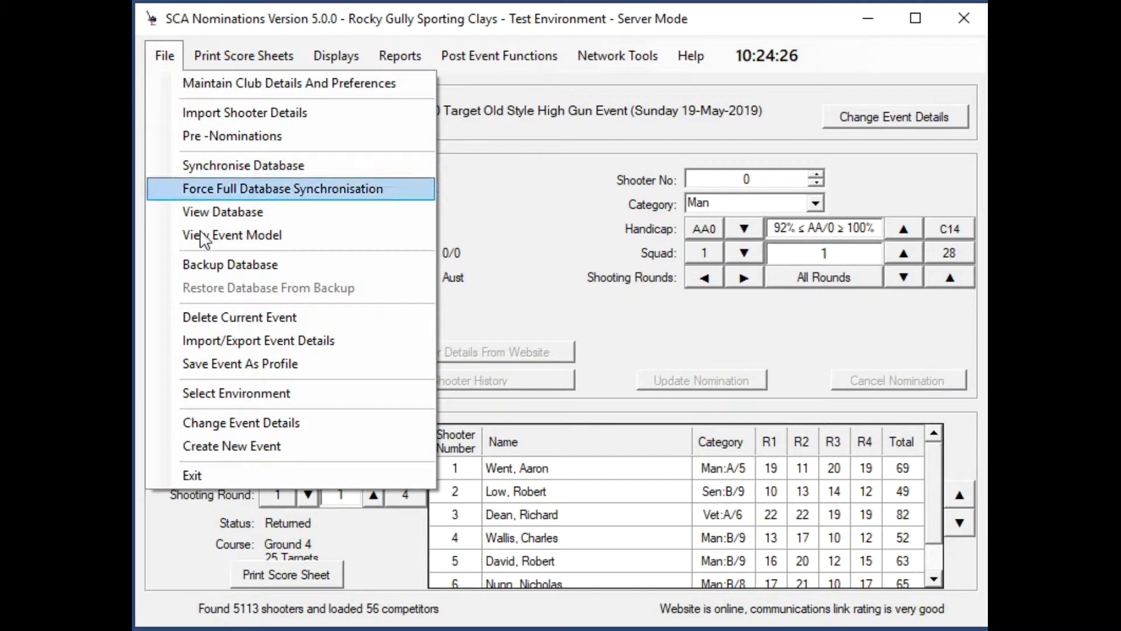
click(261, 443)
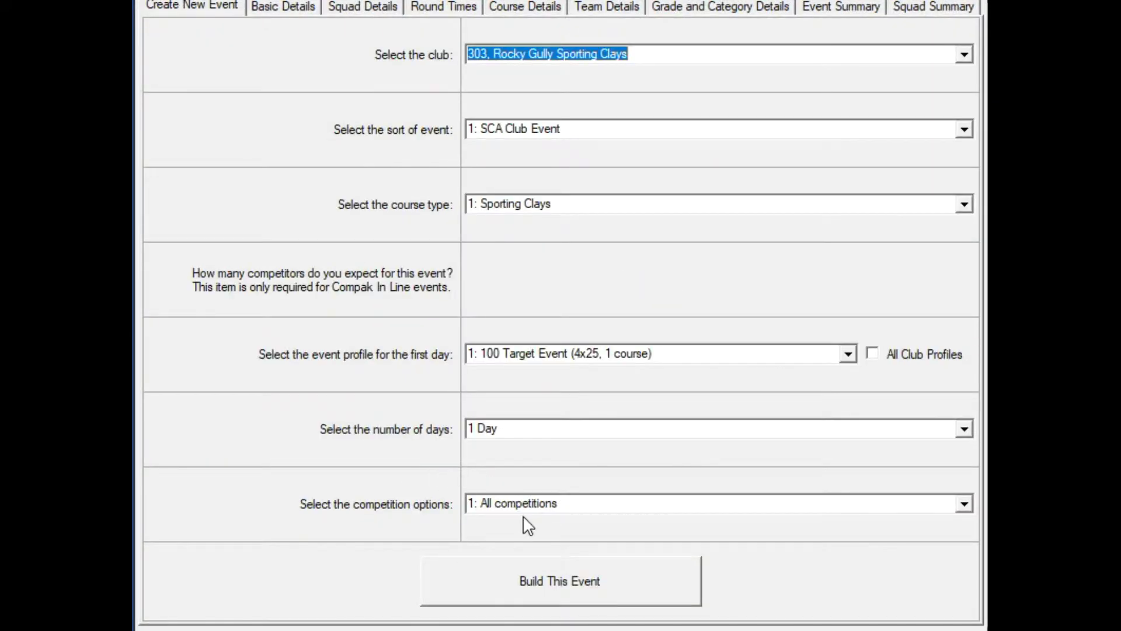
click(962, 504)
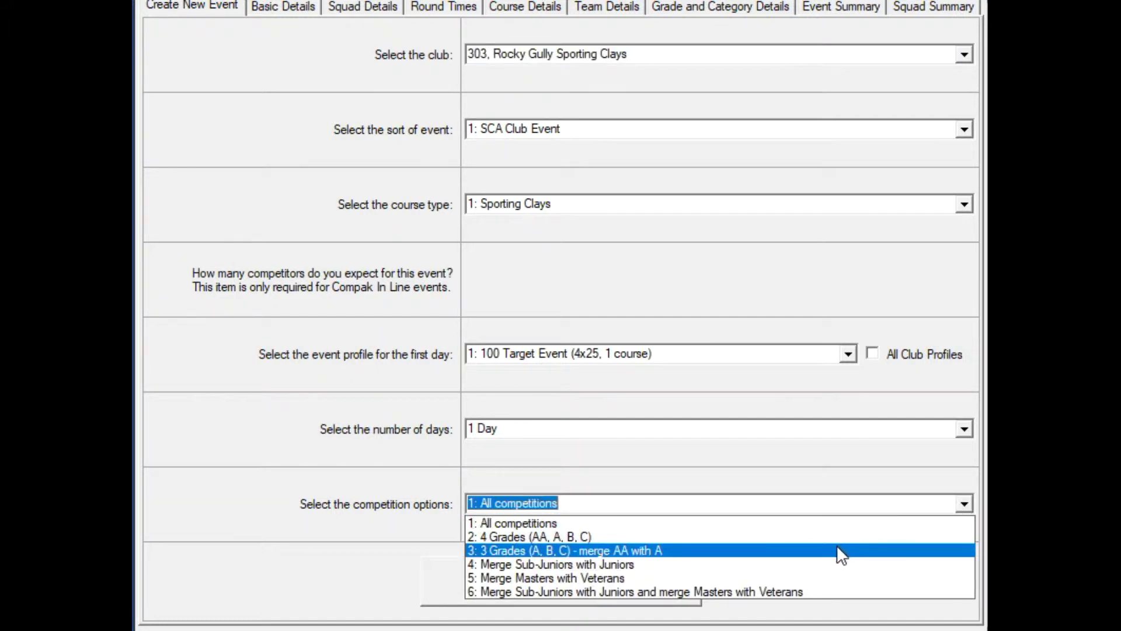
click(749, 538)
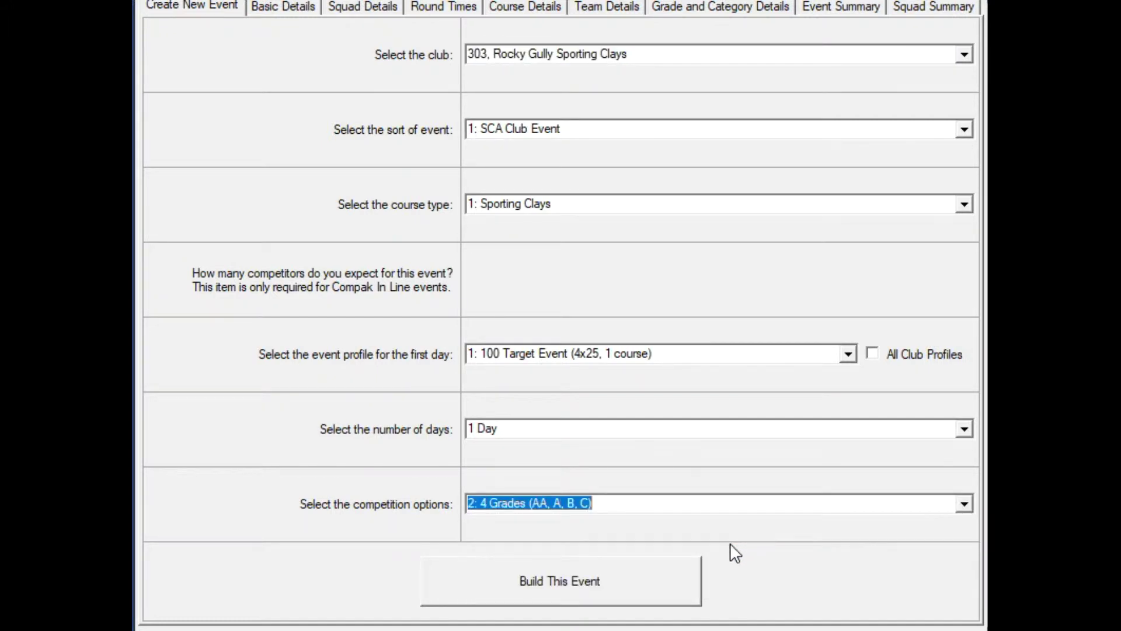
click(565, 584)
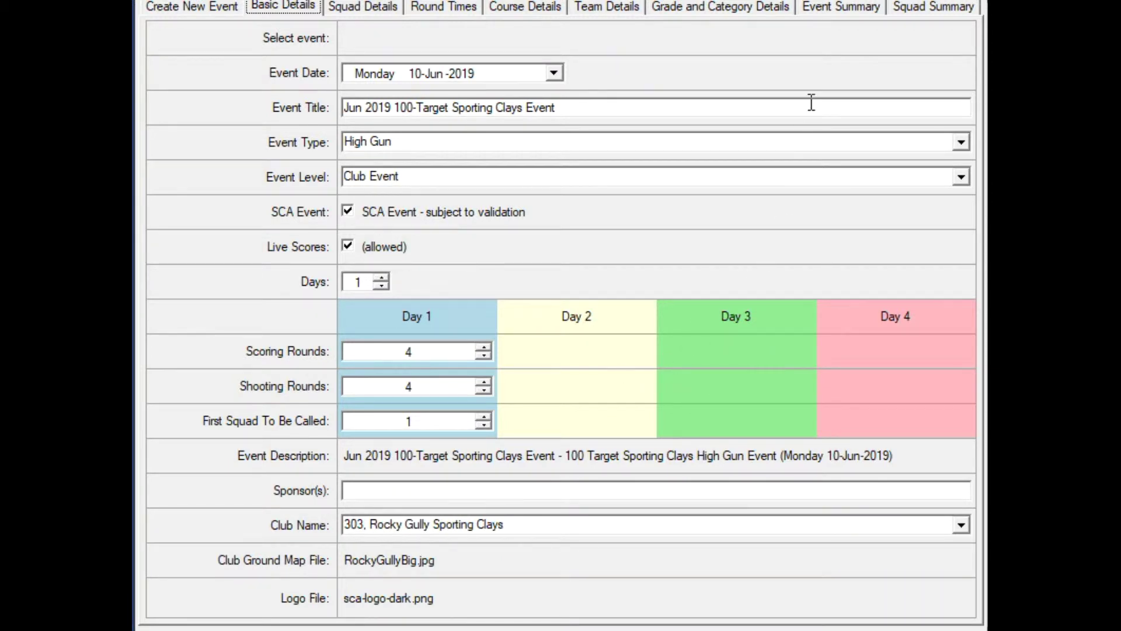
click(738, 7)
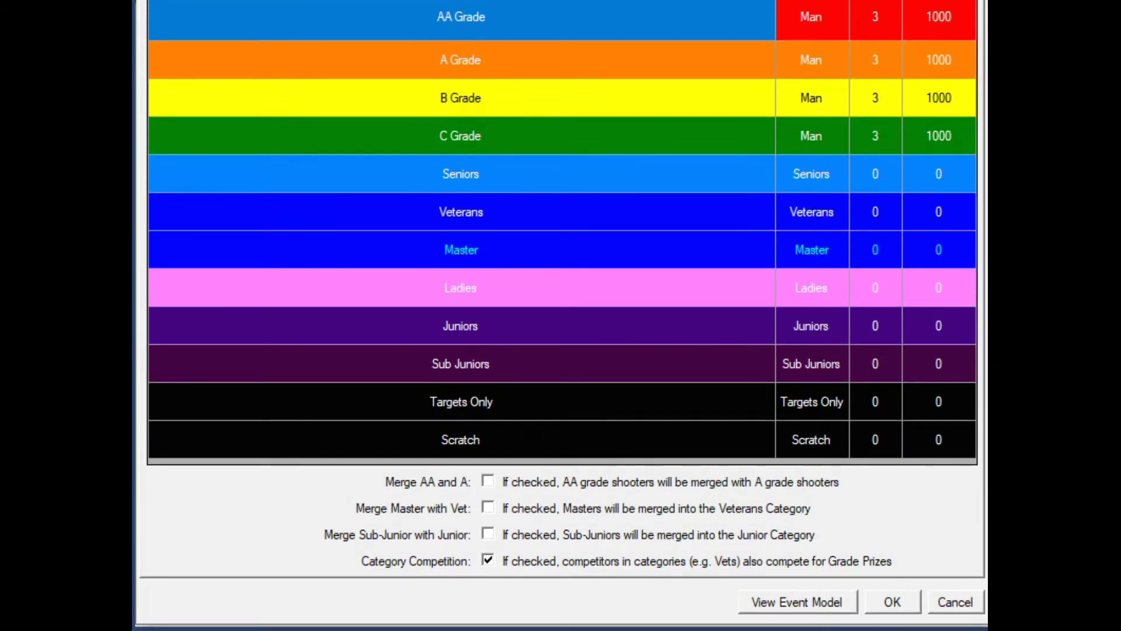
click(891, 601)
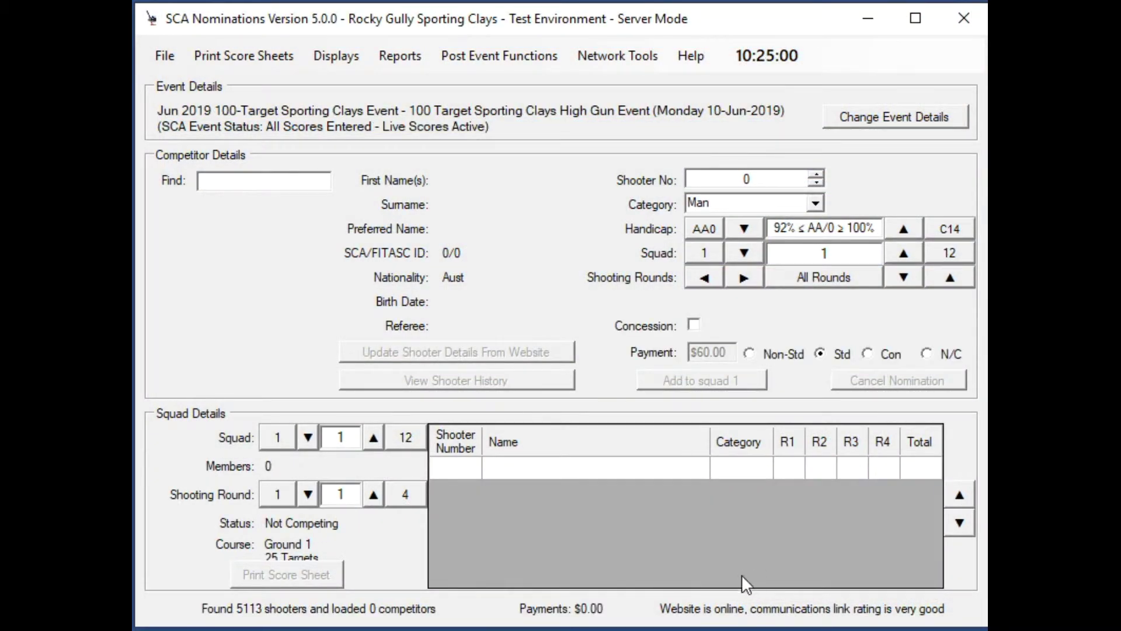
Step: Import the shooter details and scores from Nationals 2017.csv into the new event
click(155, 50)
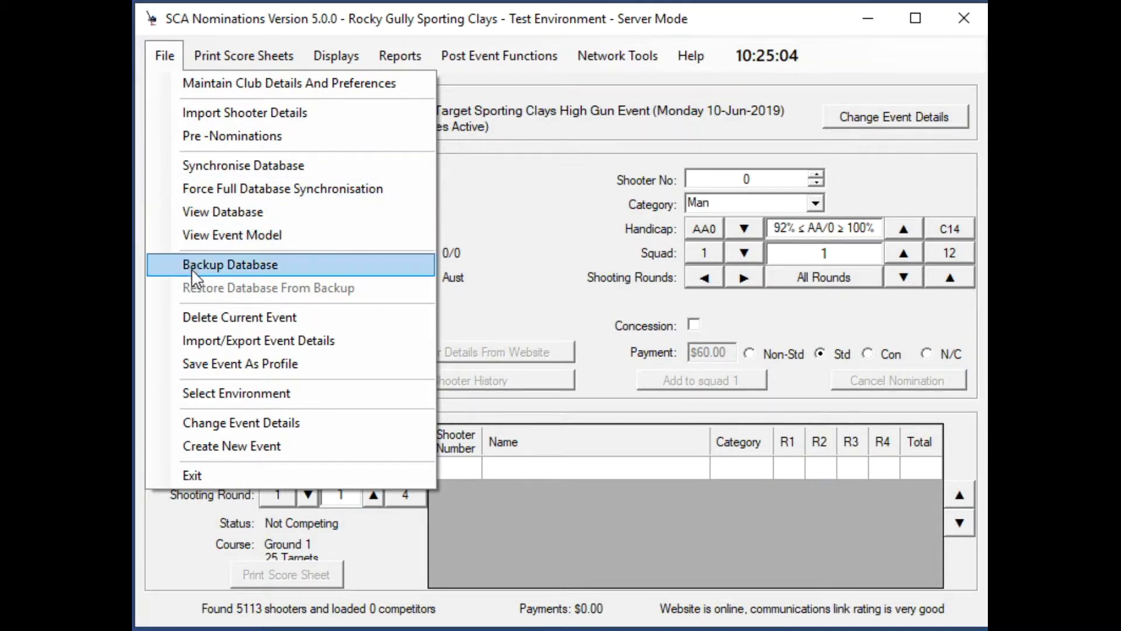
click(234, 112)
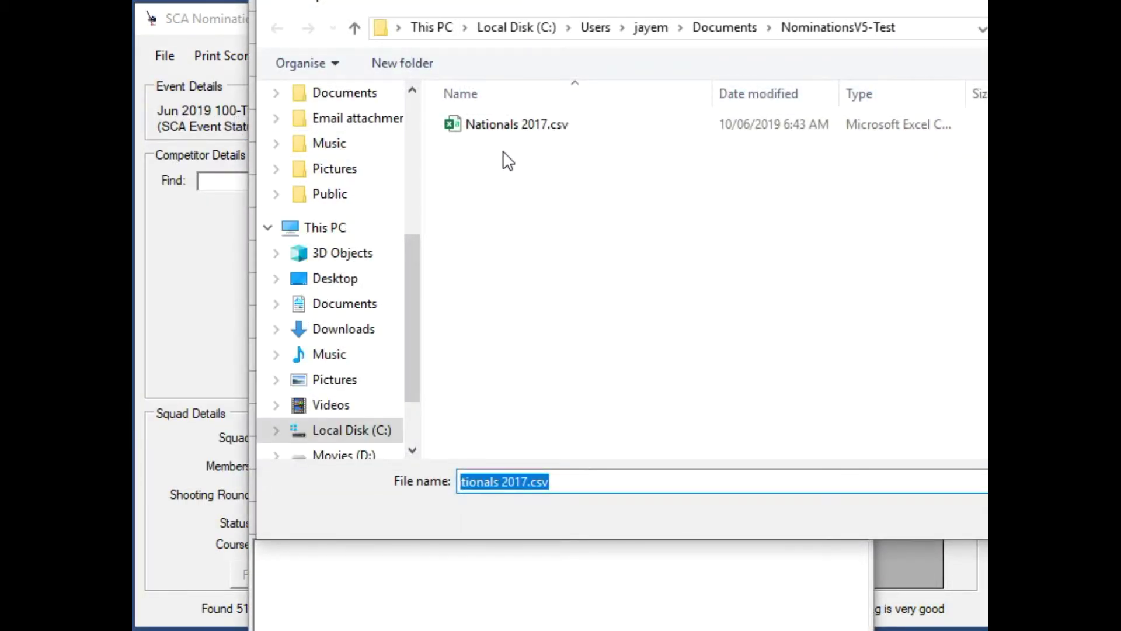
double_click(510, 125)
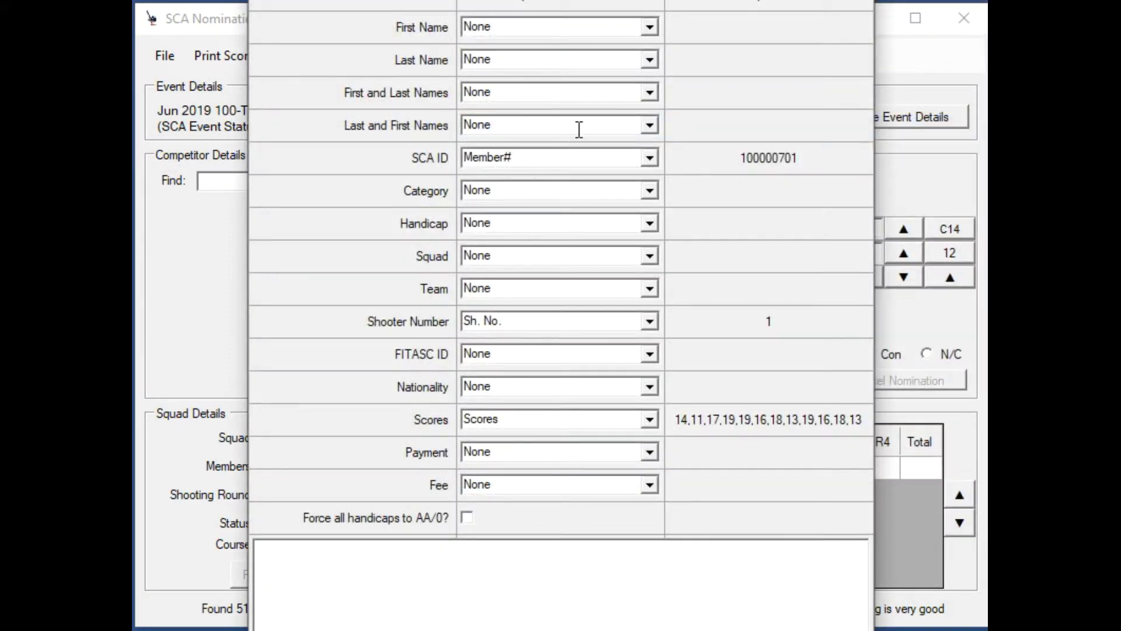
drag(561, 1, 563, 0)
click(388, 611)
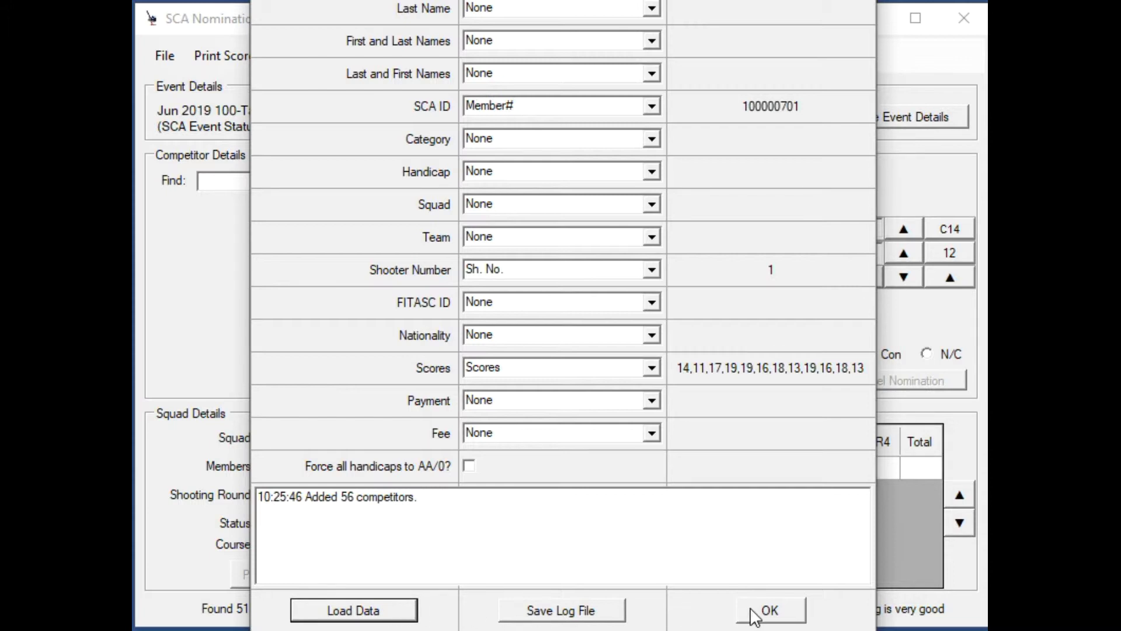
click(768, 609)
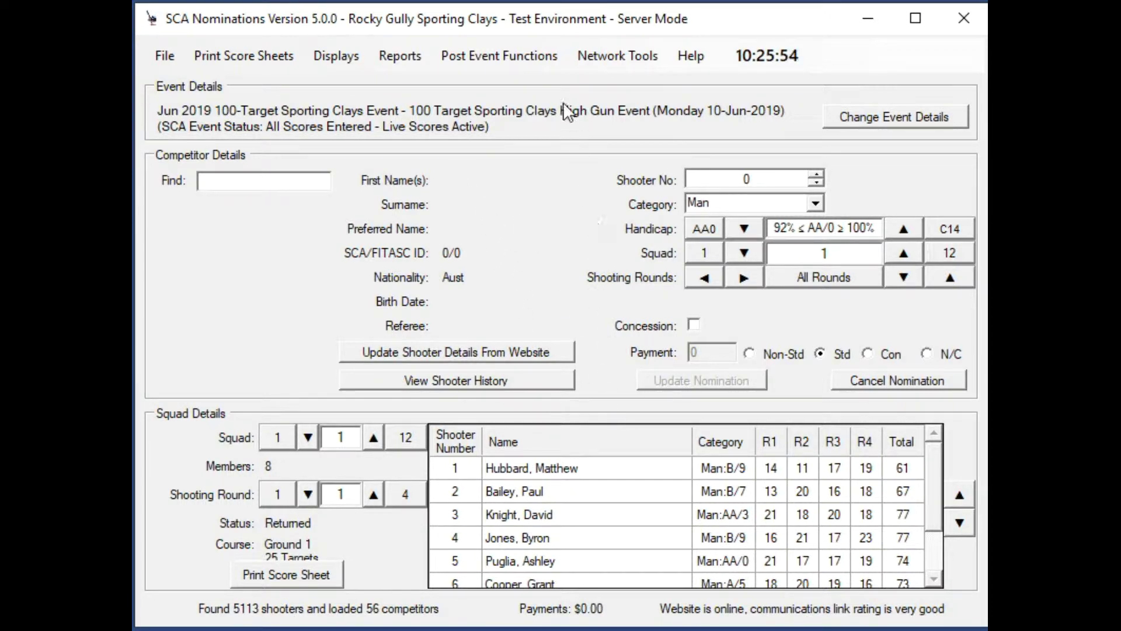
Step: Start setting up competitions and resolving ties for the event, accepting the reset of all competitions
click(520, 57)
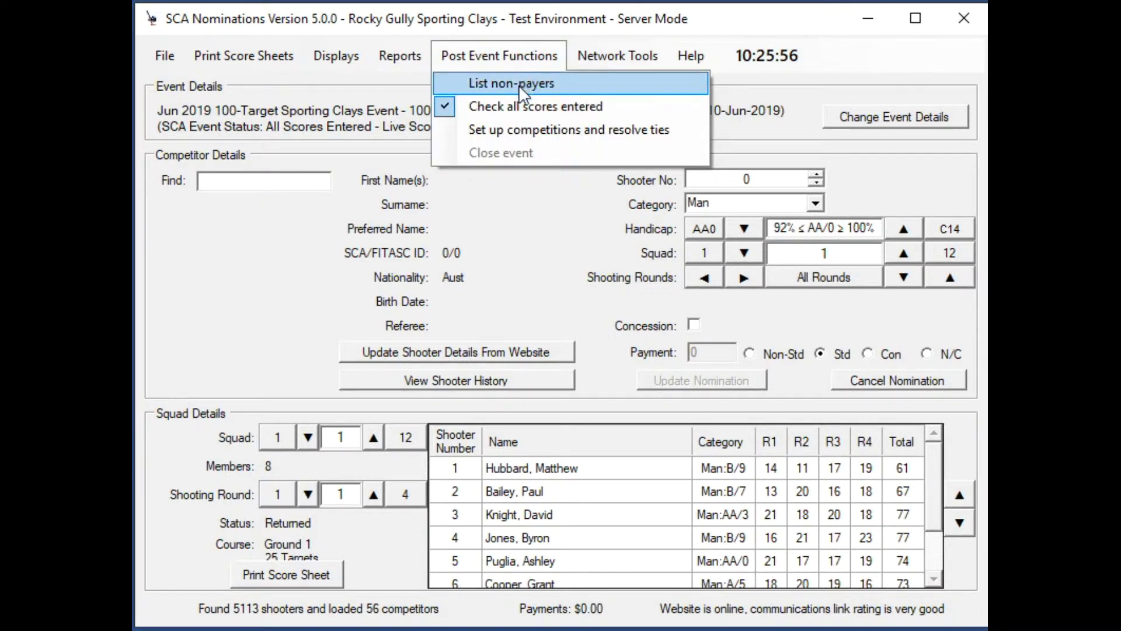
click(529, 128)
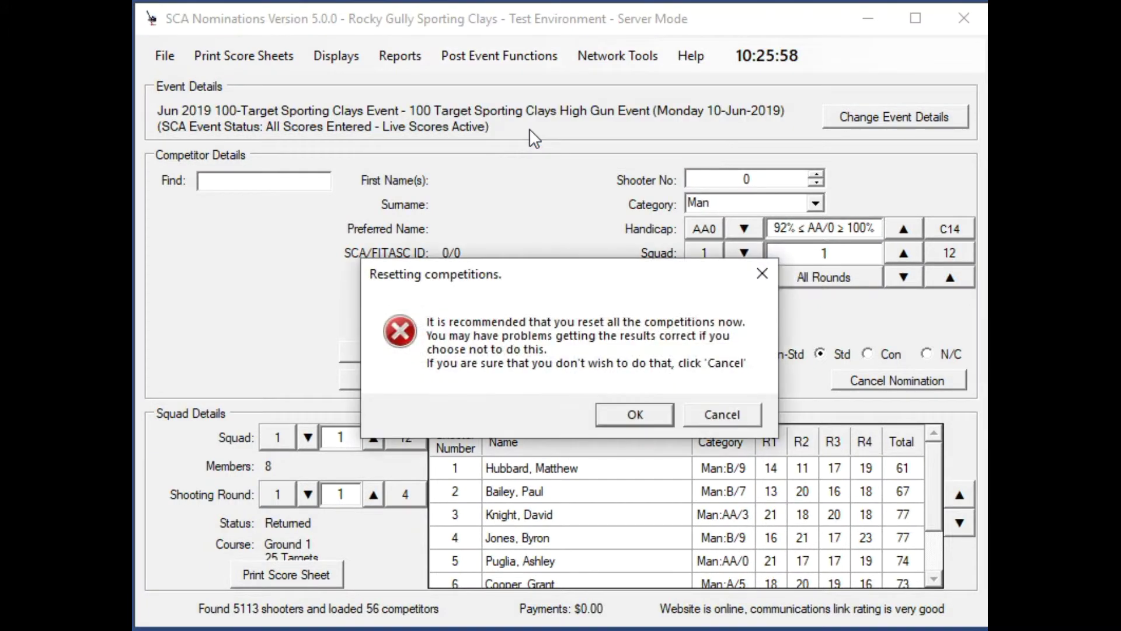
click(636, 414)
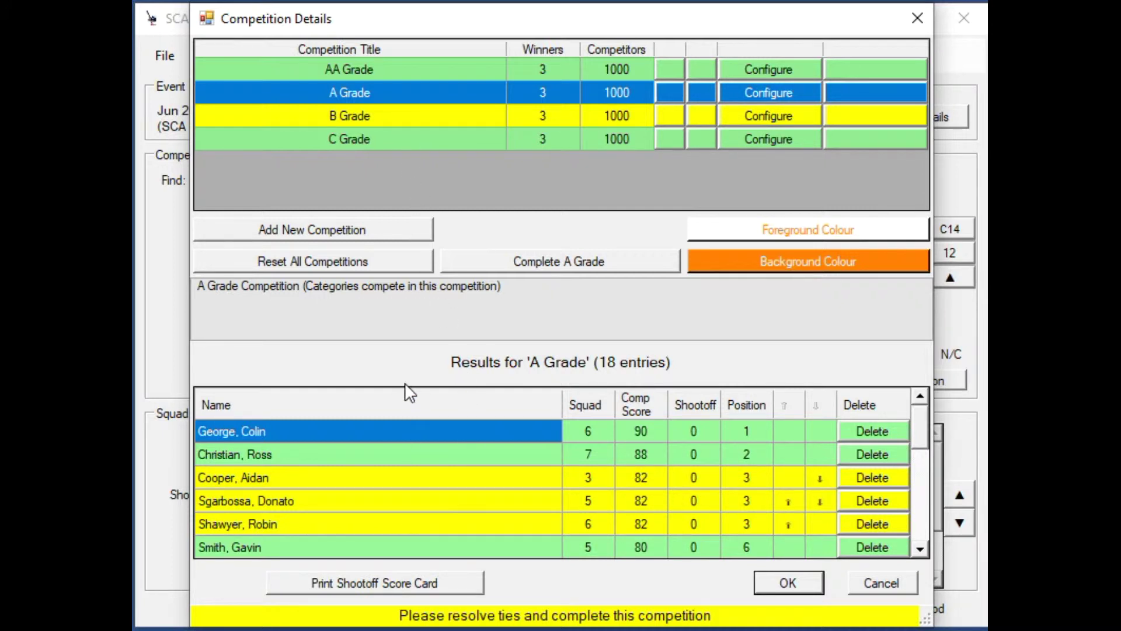
Step: Add a Door Prize competition with one winner randomly selected from all shooters
click(338, 226)
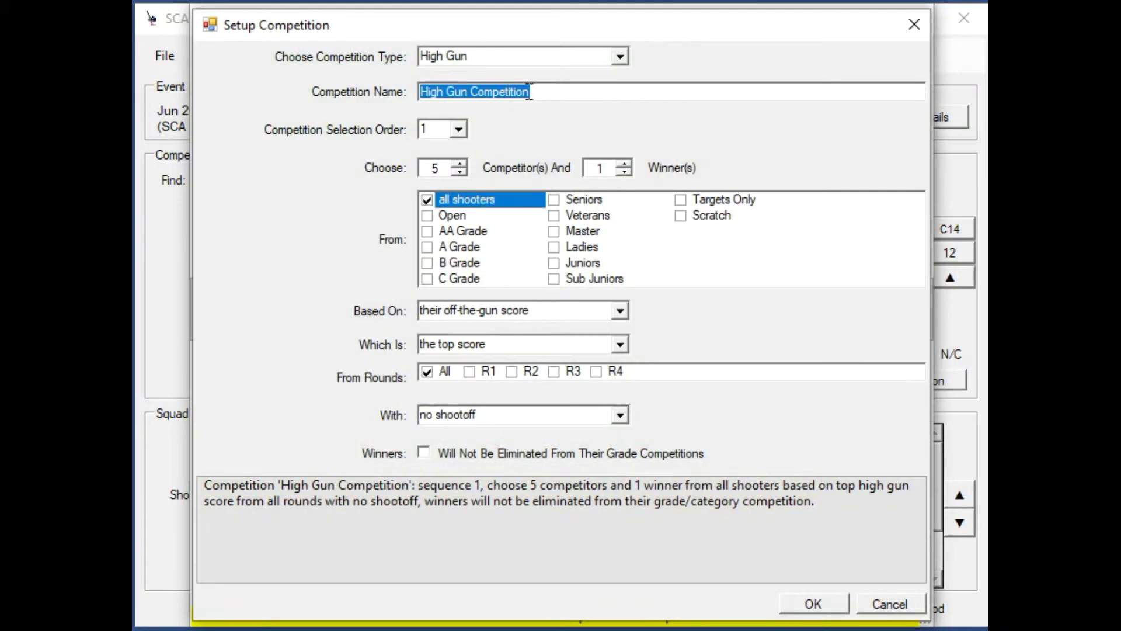
click(620, 54)
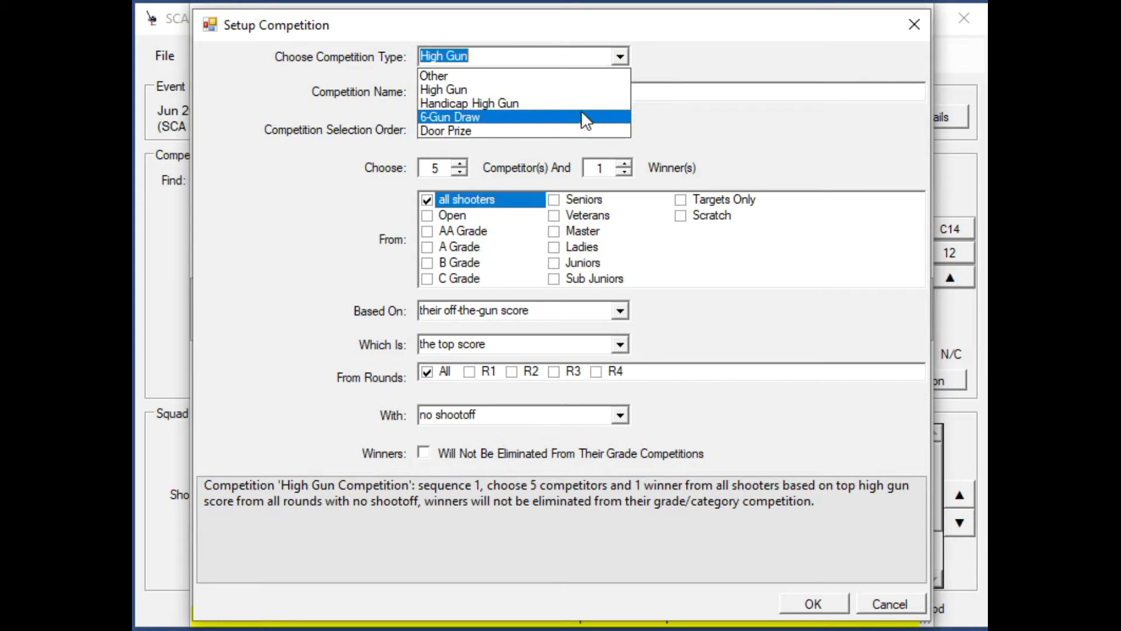
click(570, 130)
key(Tab)
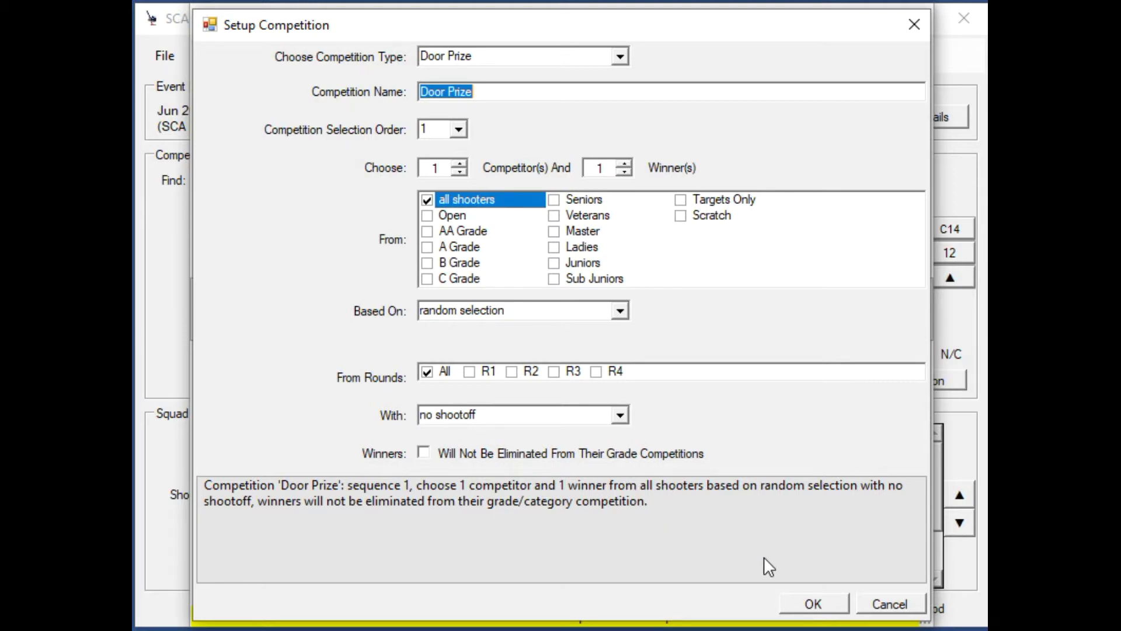
click(808, 597)
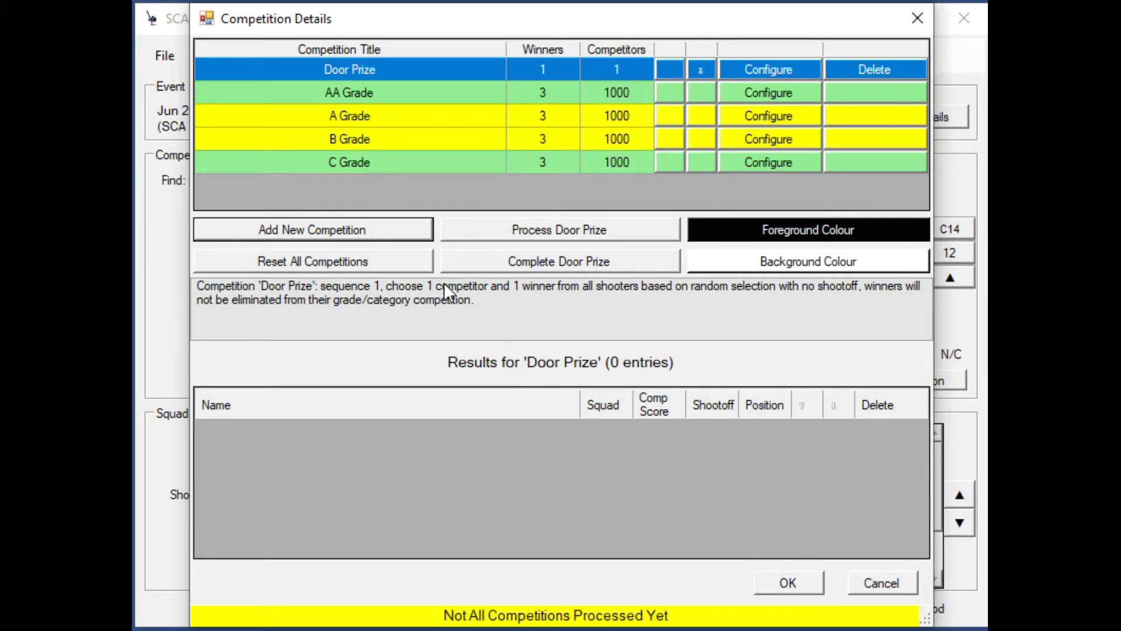
Step: Add a second door prize competition named Door Prize b, and place it ahead of the first Door Prize
click(341, 230)
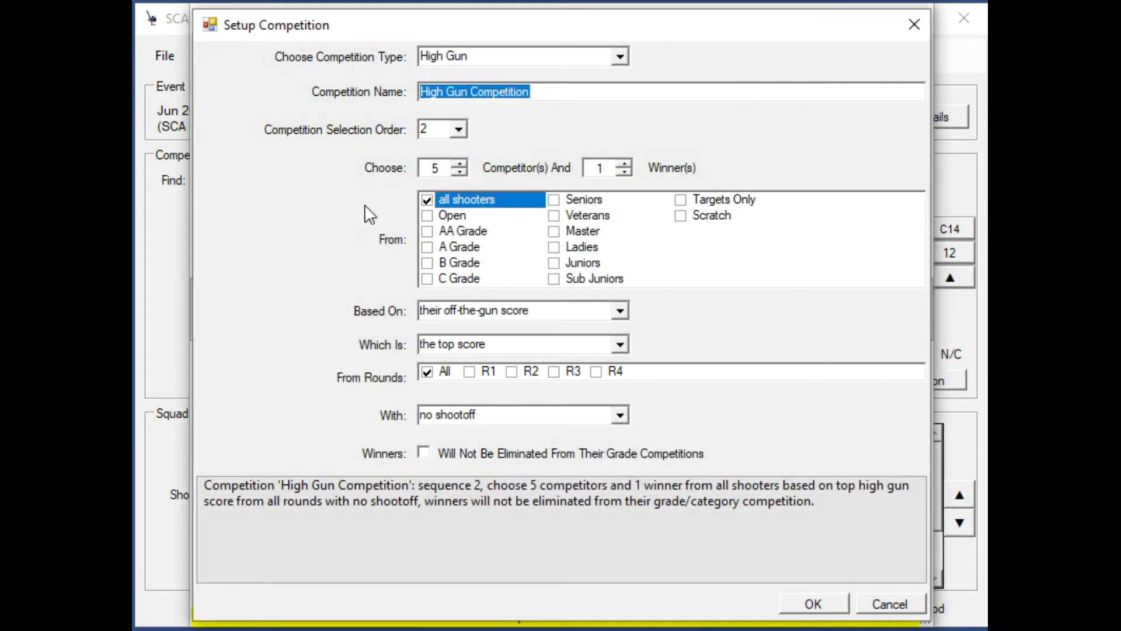
click(620, 56)
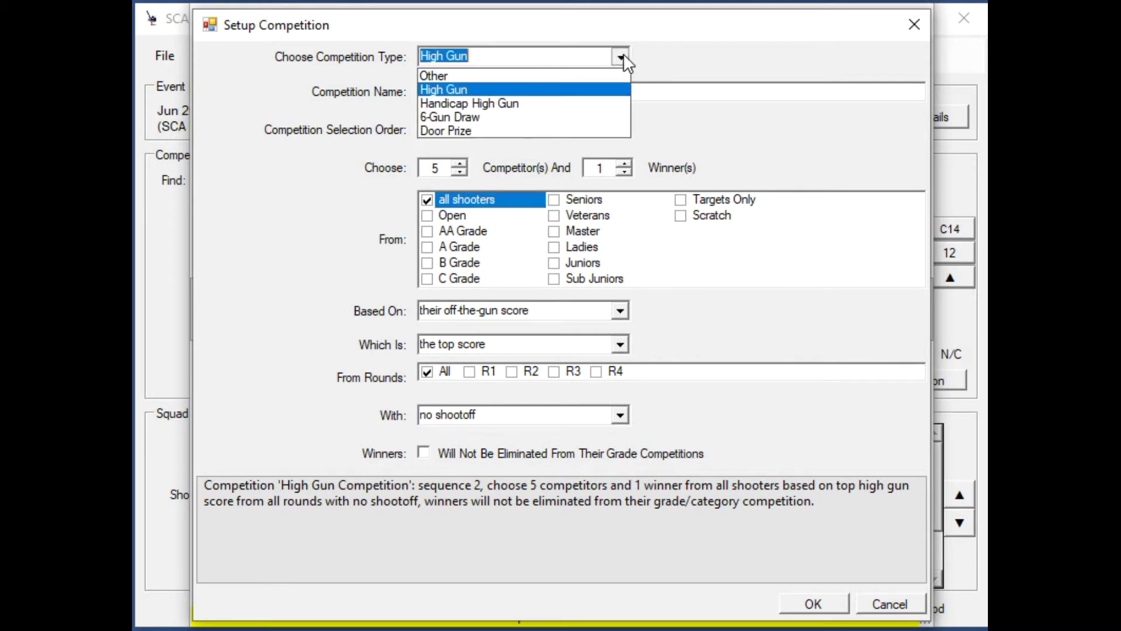
click(535, 130)
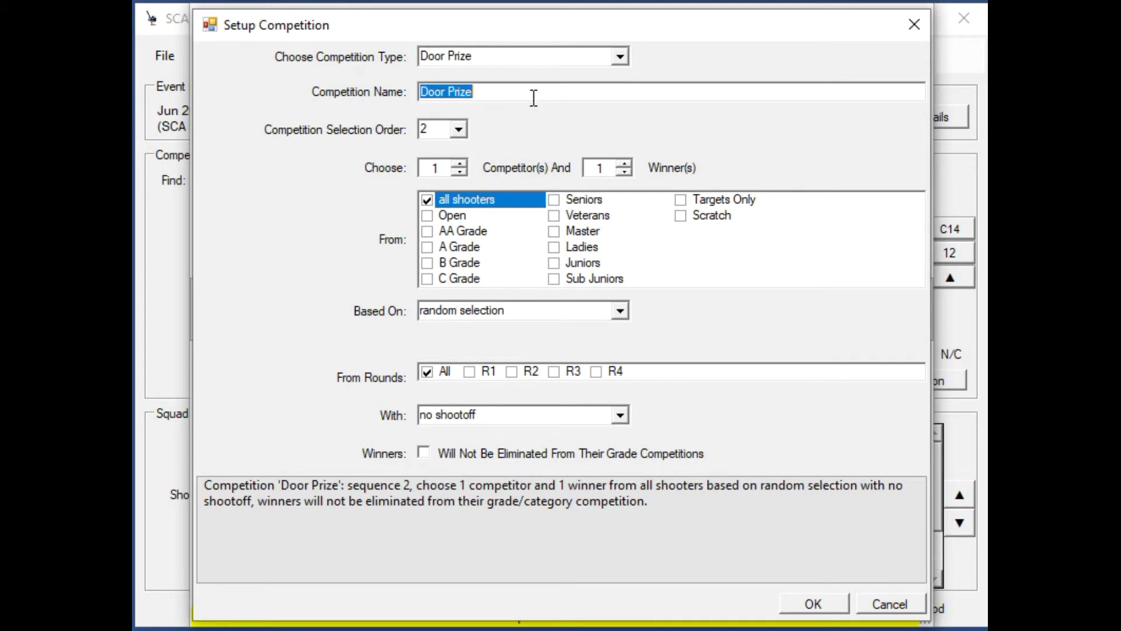
click(502, 90)
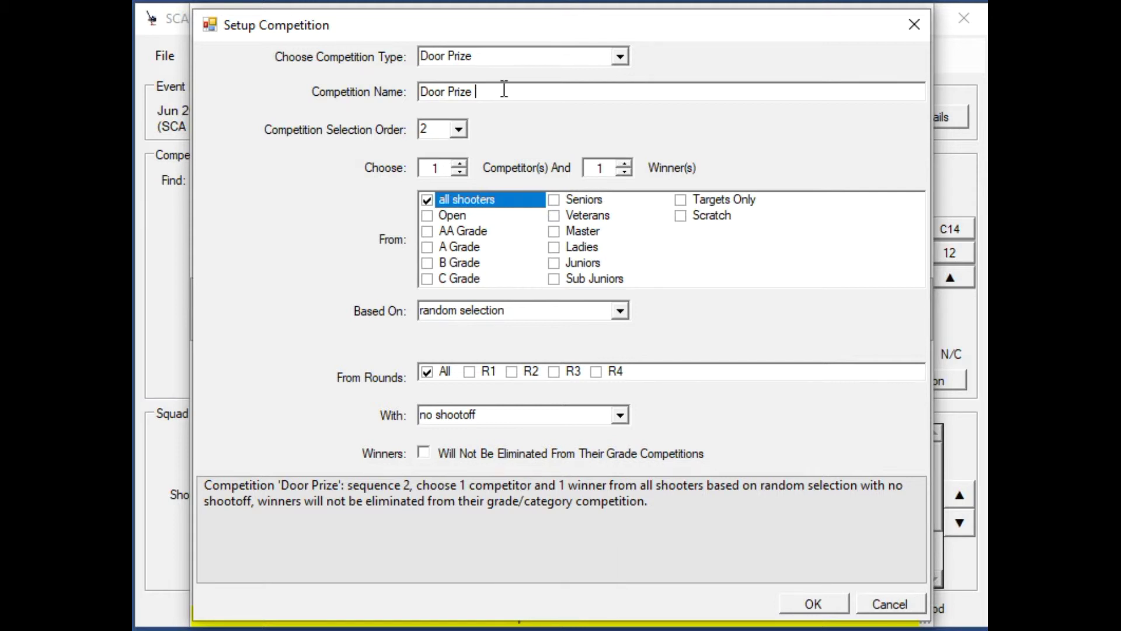
text(b)
click(815, 601)
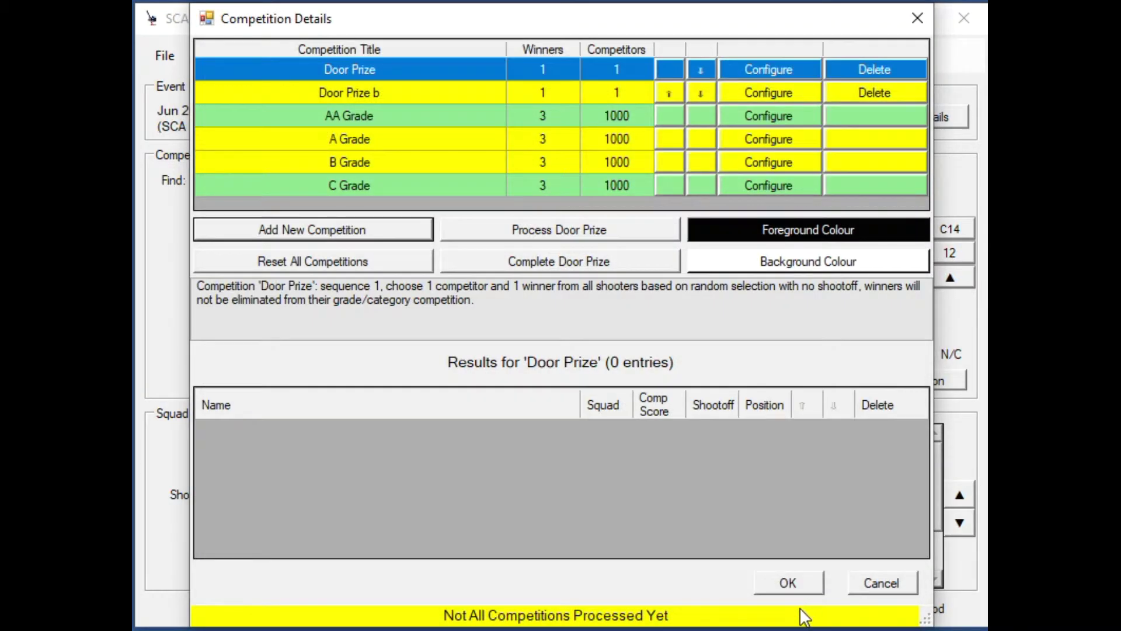
click(700, 68)
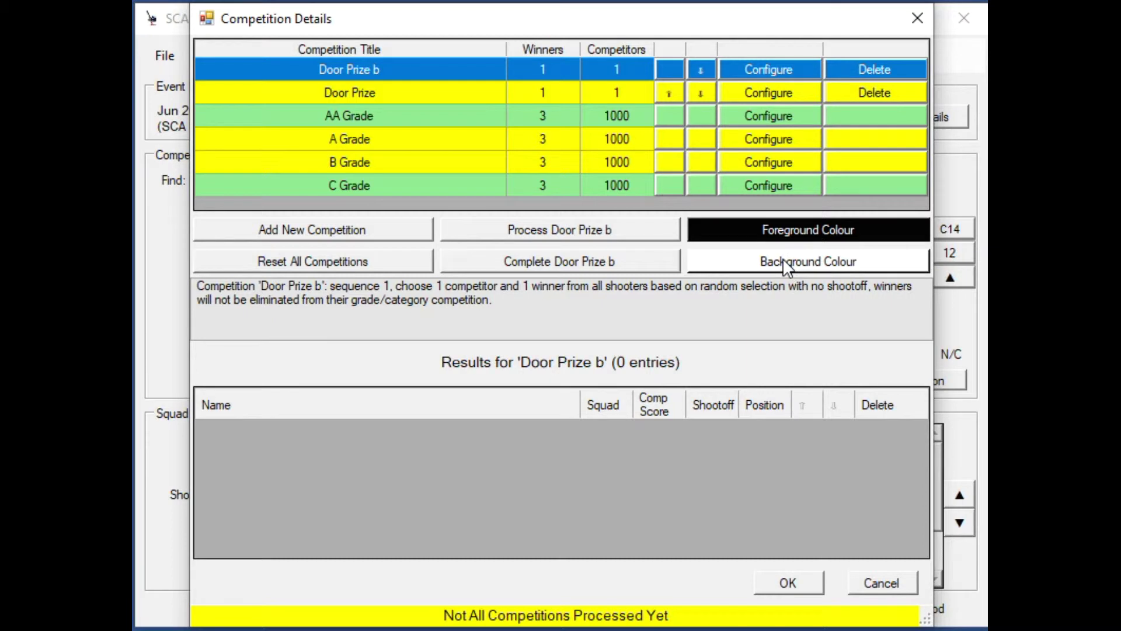
Step: Process and complete Door Prize b, followed by Door Prize
click(575, 230)
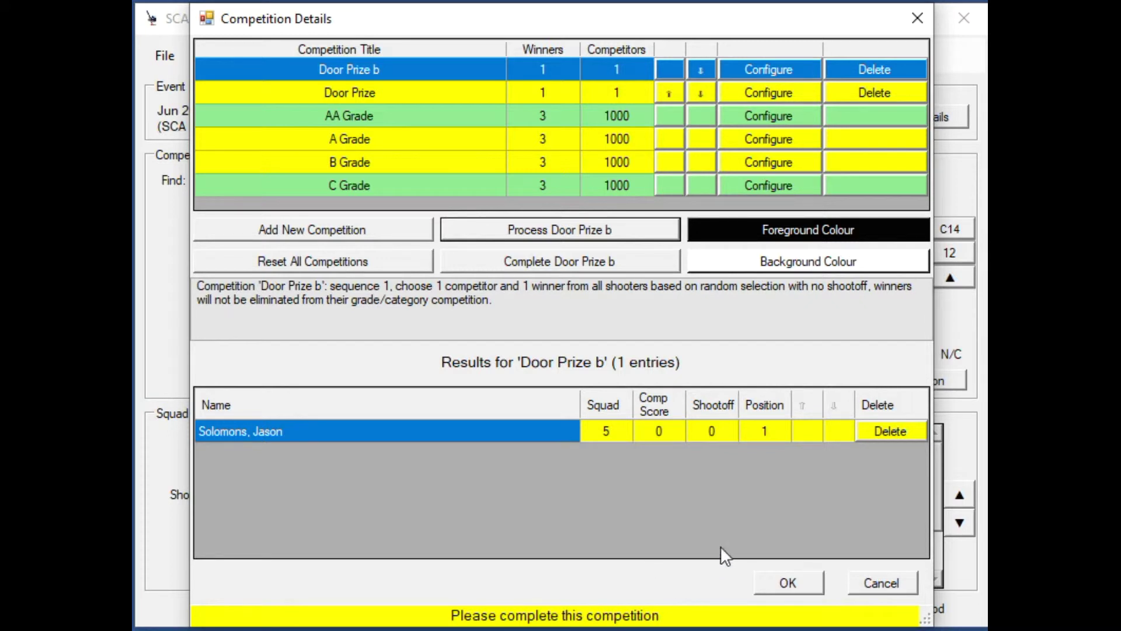
click(597, 264)
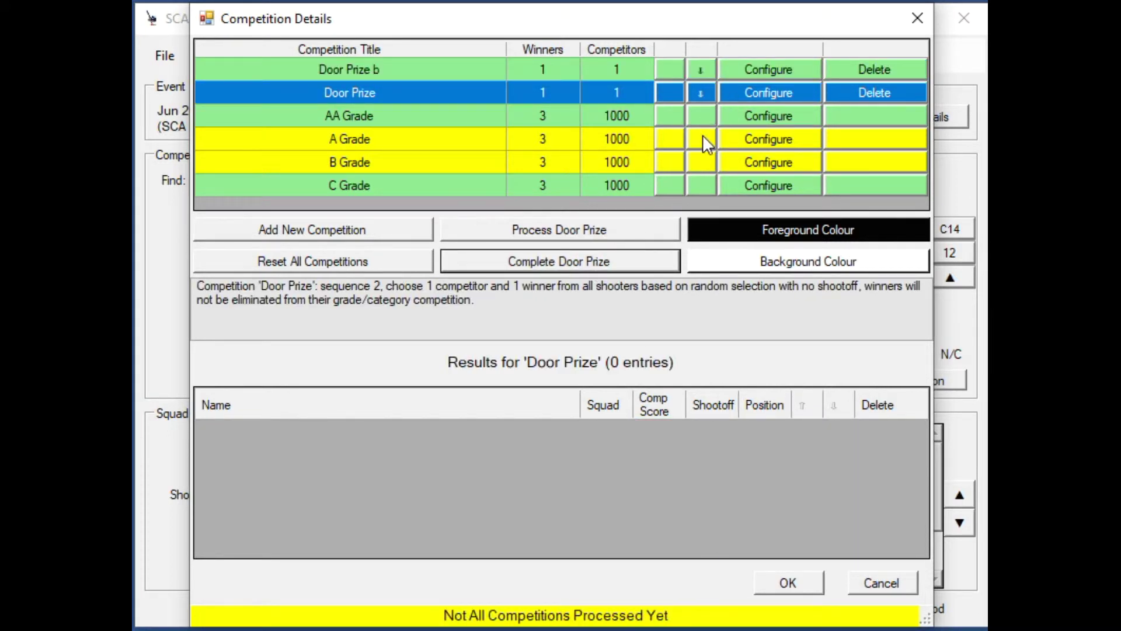
click(589, 224)
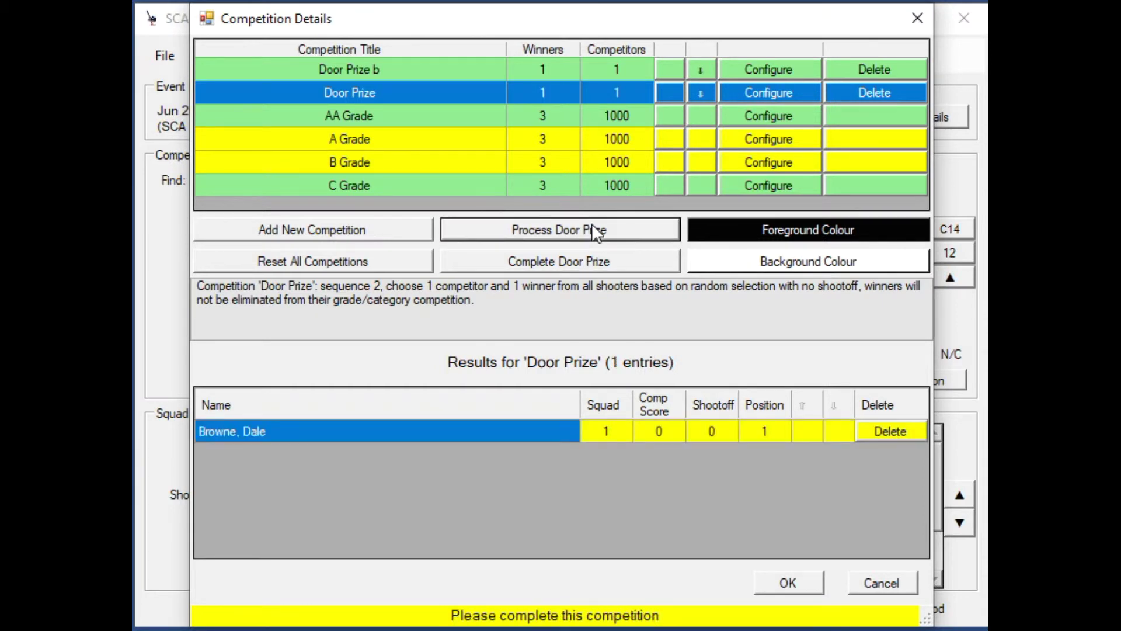
click(601, 264)
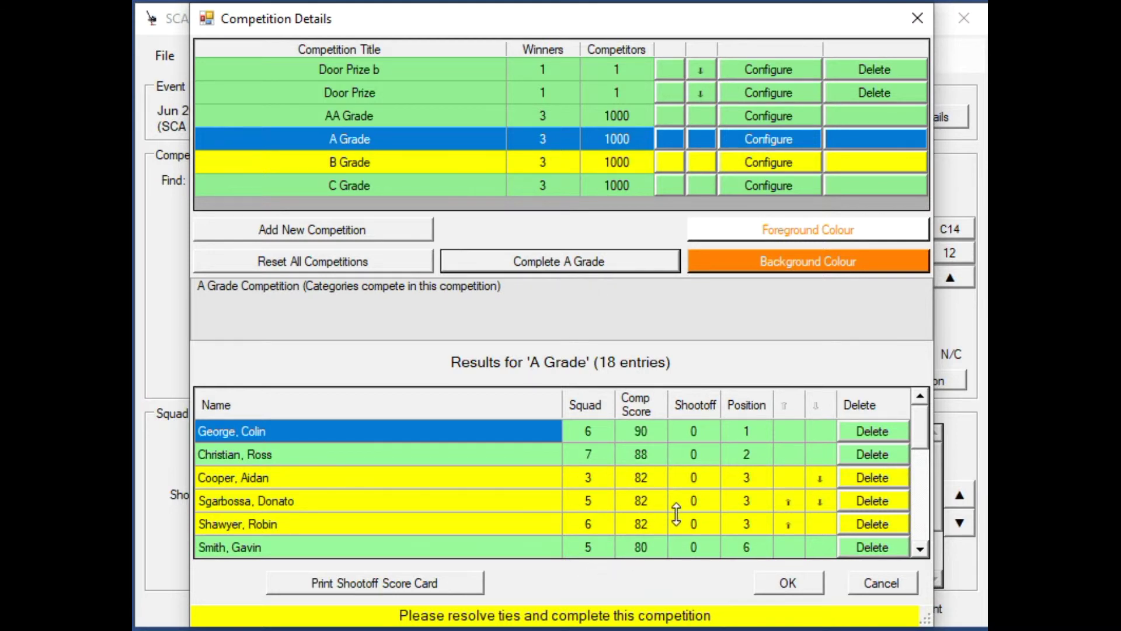
Step: Print the shootoff score card for the A Grade competition and view it
click(410, 585)
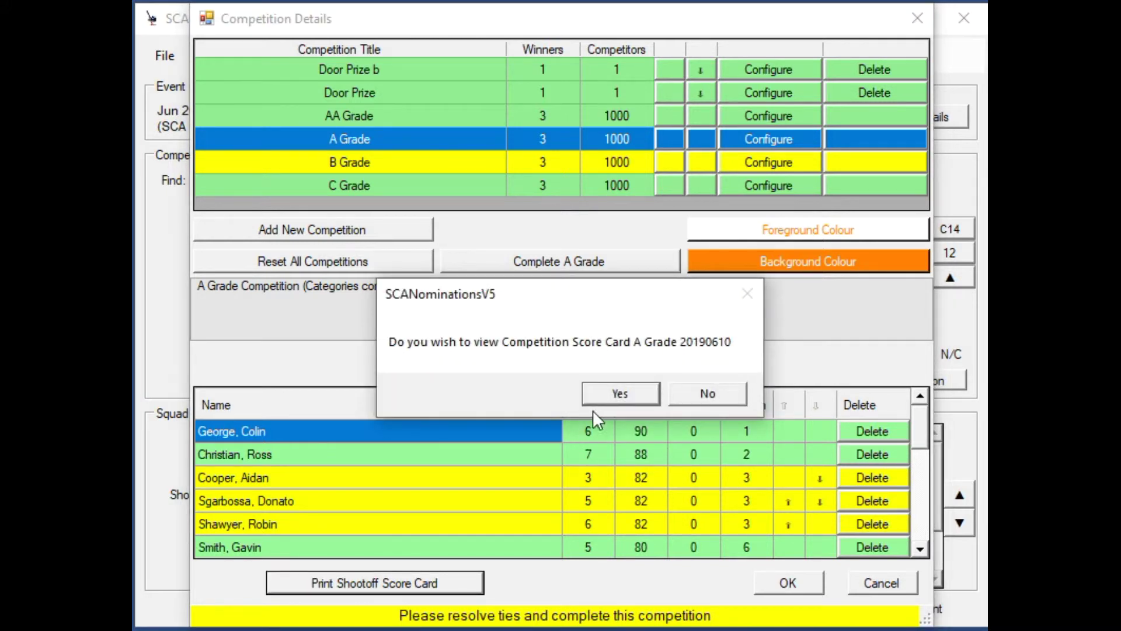
click(612, 392)
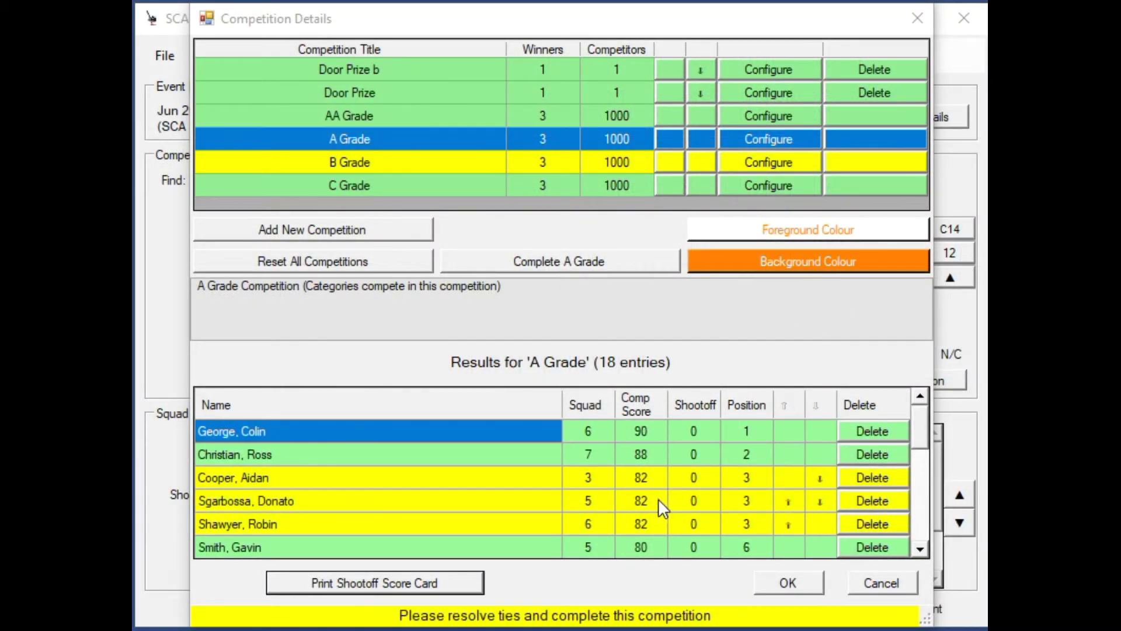
Step: Enter shootoff scores 20, 21 and 22 for the tied A Grade shooters from squads 3, 5 and 6, and complete A Grade
click(695, 478)
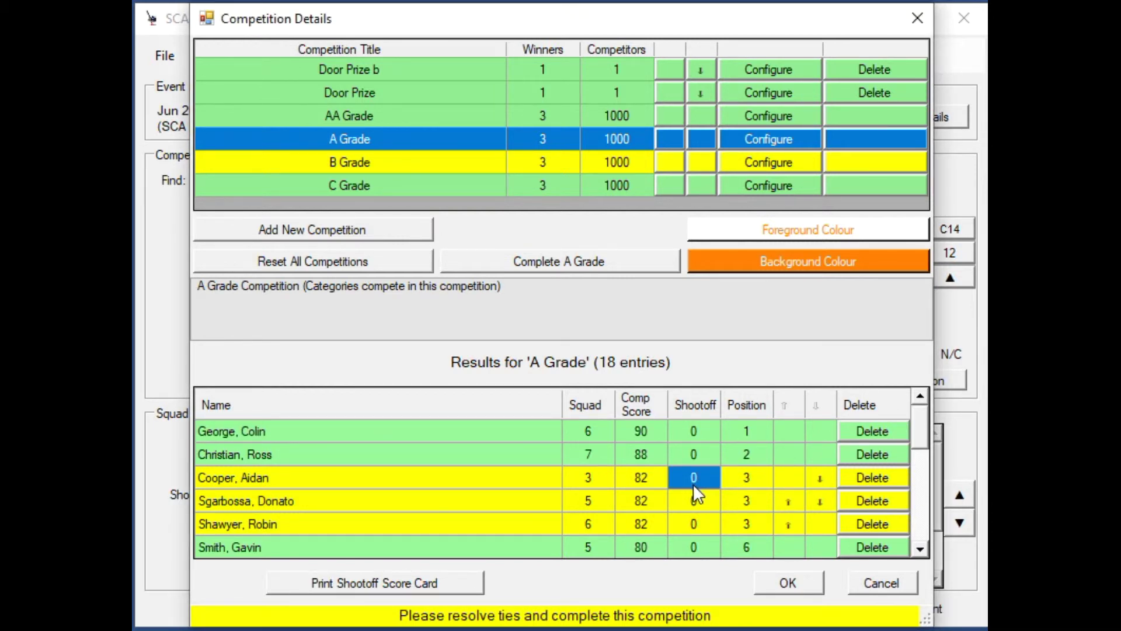
text(2)
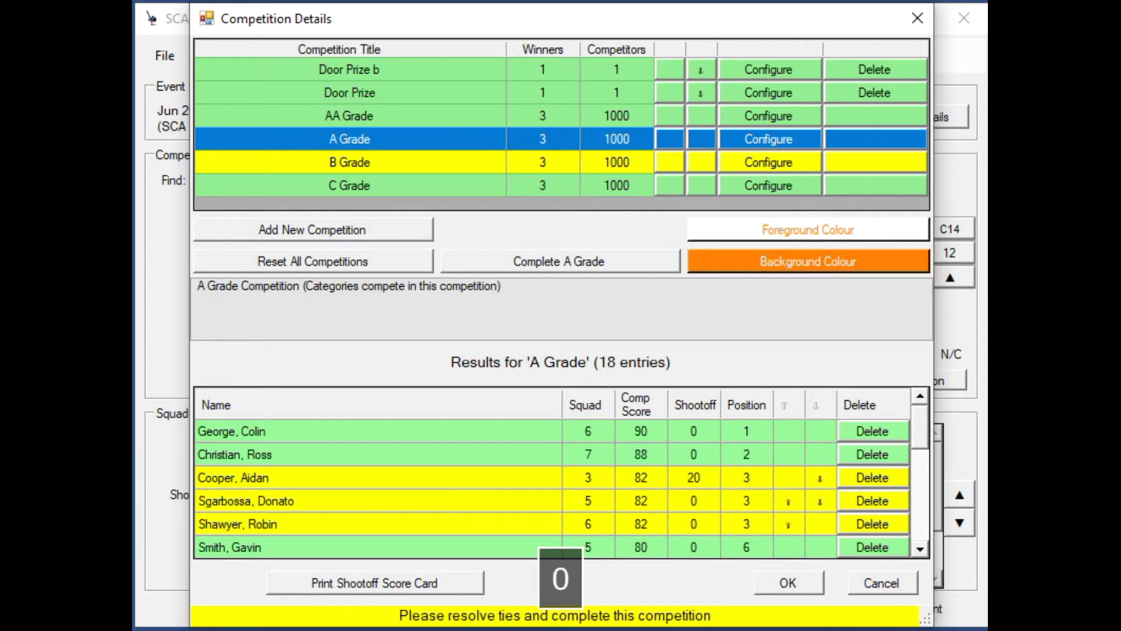
key(Return)
text(21)
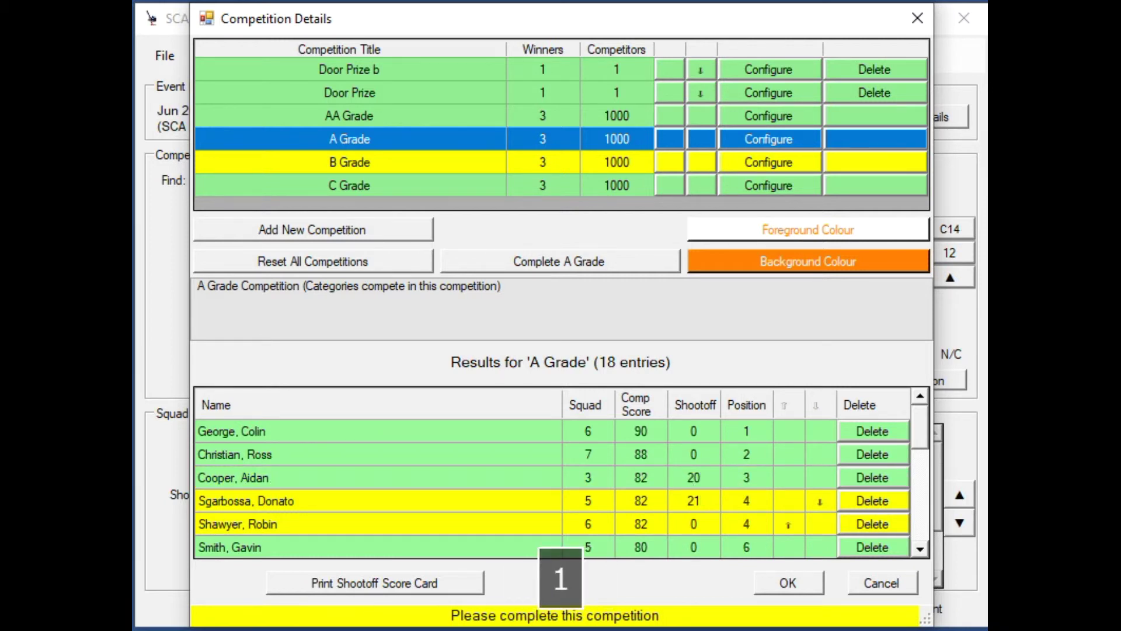
key(Return)
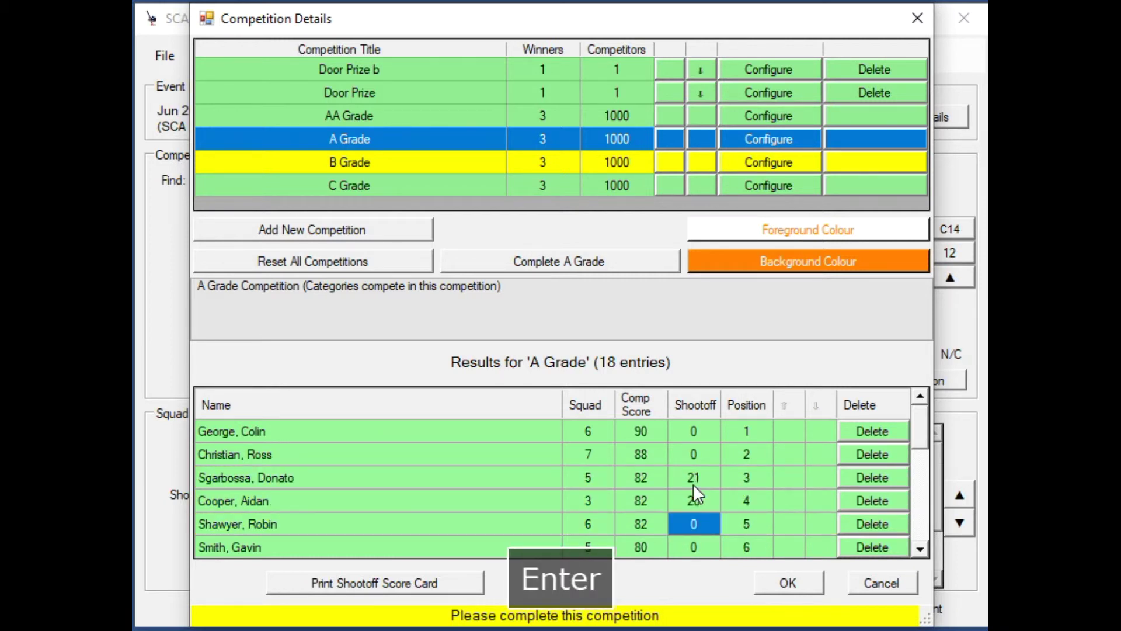
text(22)
key(Return)
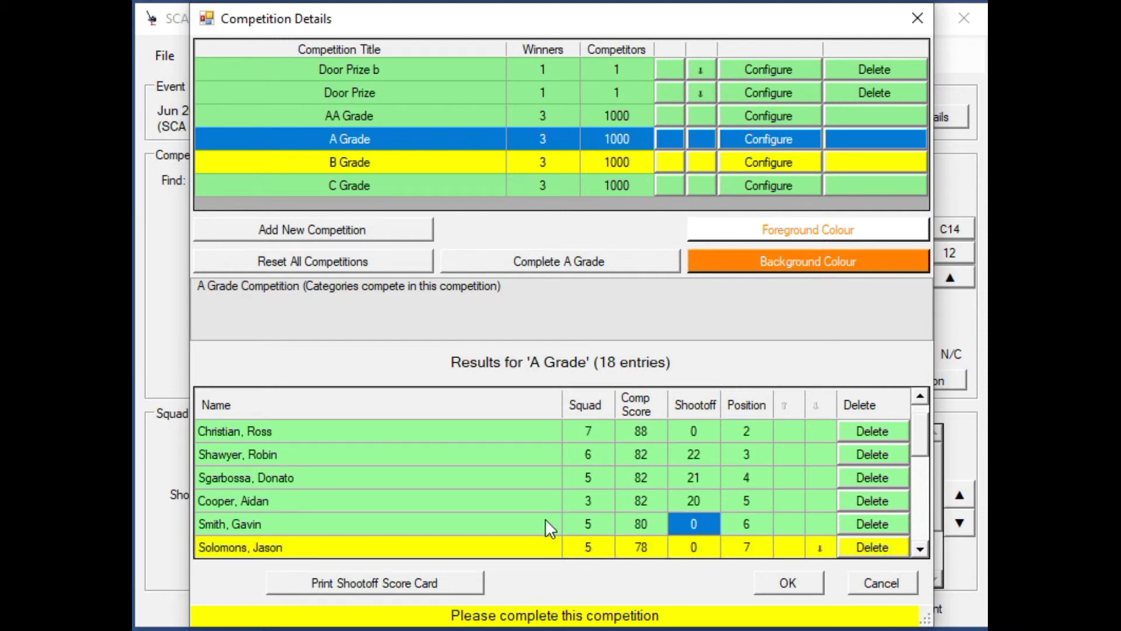
click(563, 265)
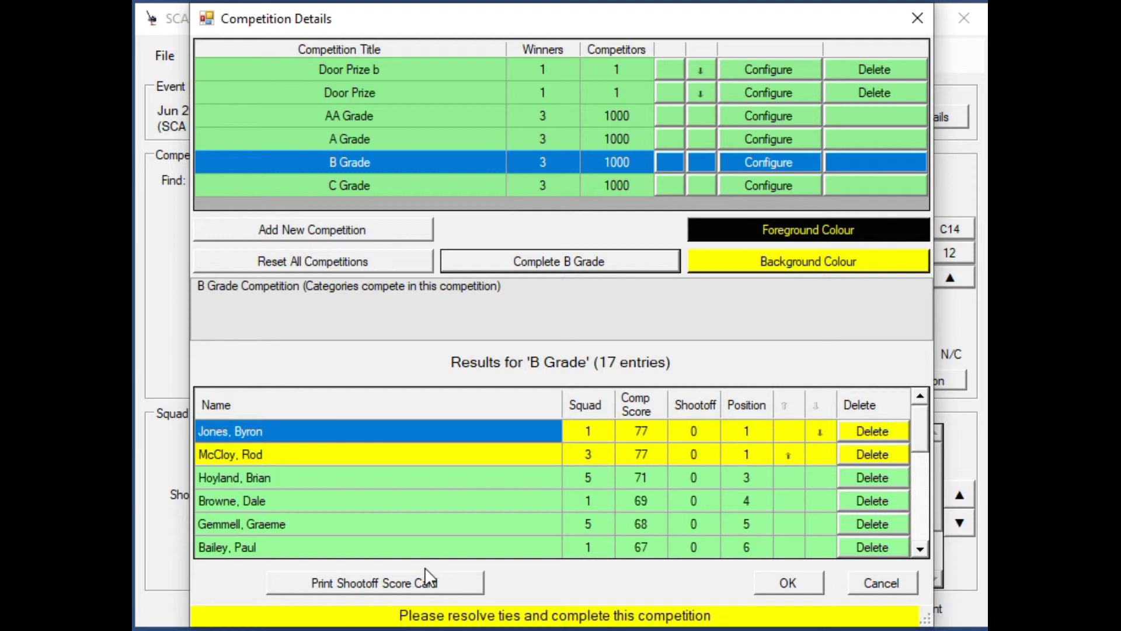
Step: Print the shootoff score card for the B Grade competition and view it
click(414, 582)
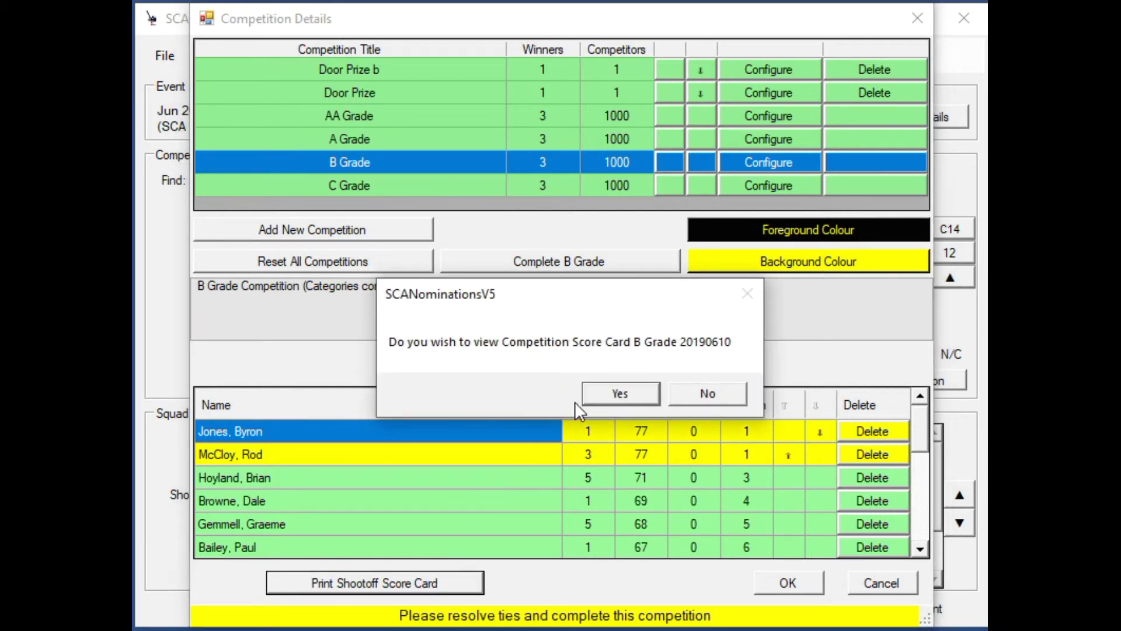
click(620, 392)
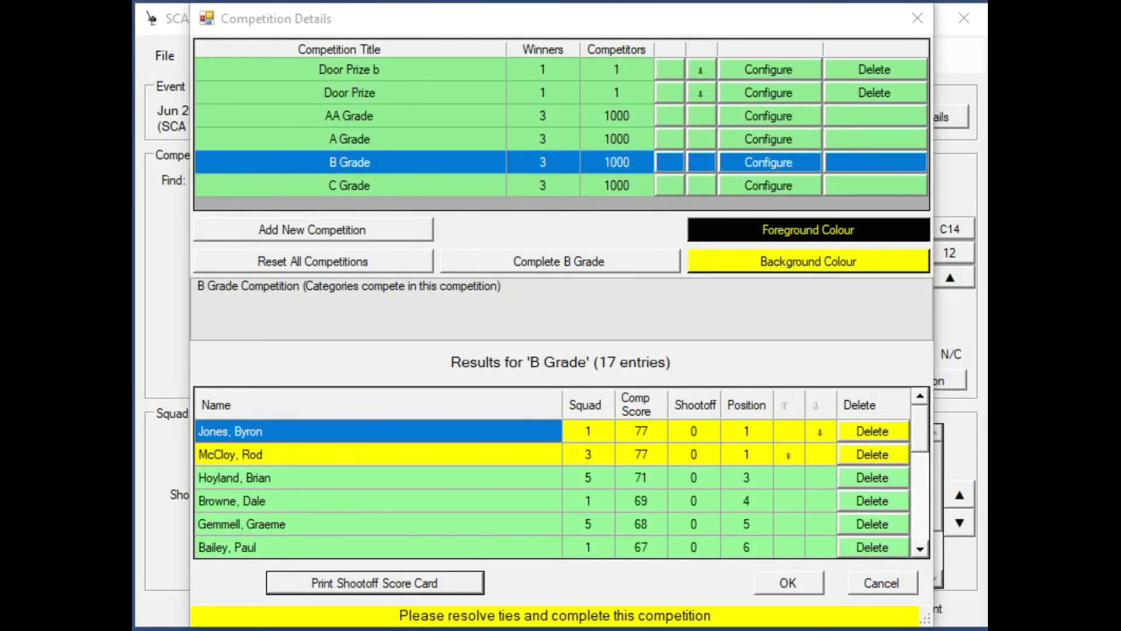
Step: Enter shootoff scores 19 and 18 for the tied B Grade shooters from squads 1 and 3, and complete B Grade
click(696, 432)
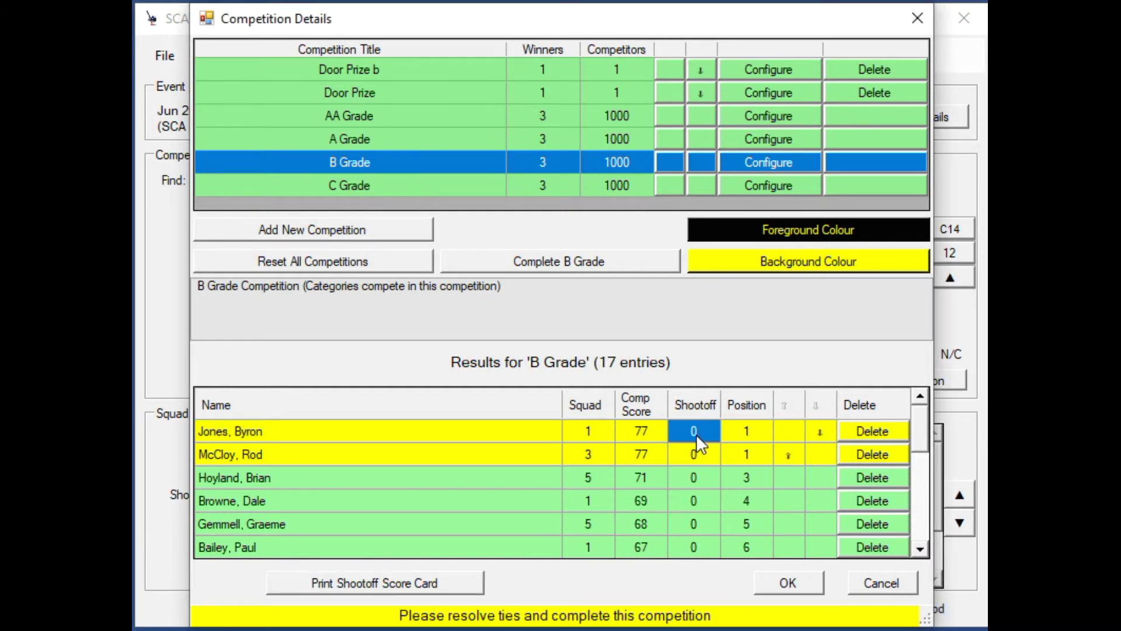
text(19)
key(Return)
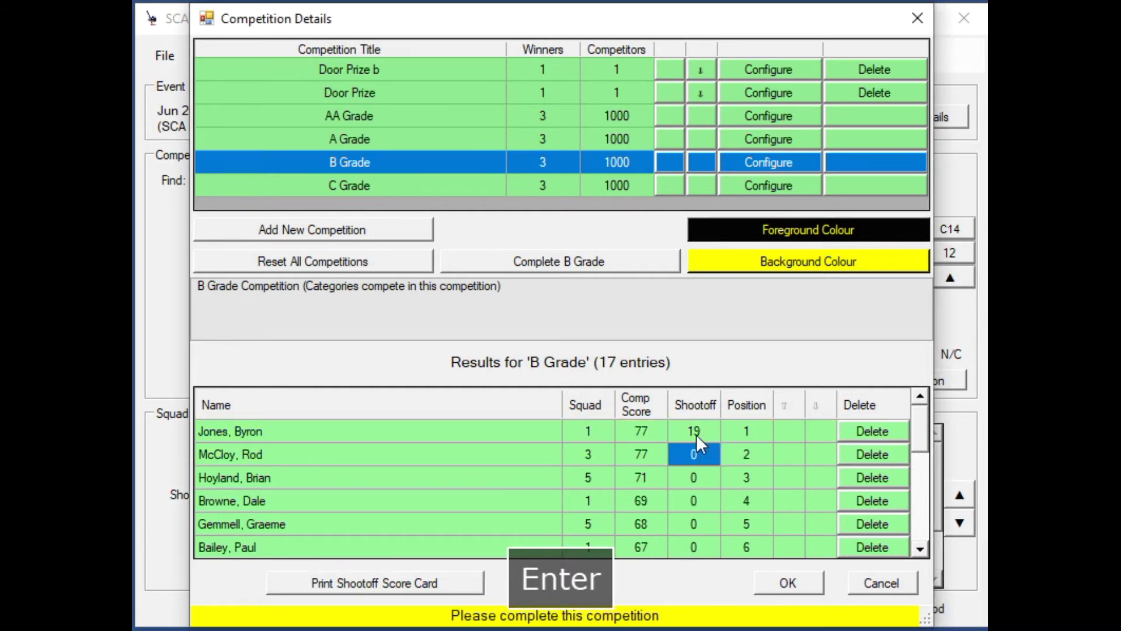
text(18)
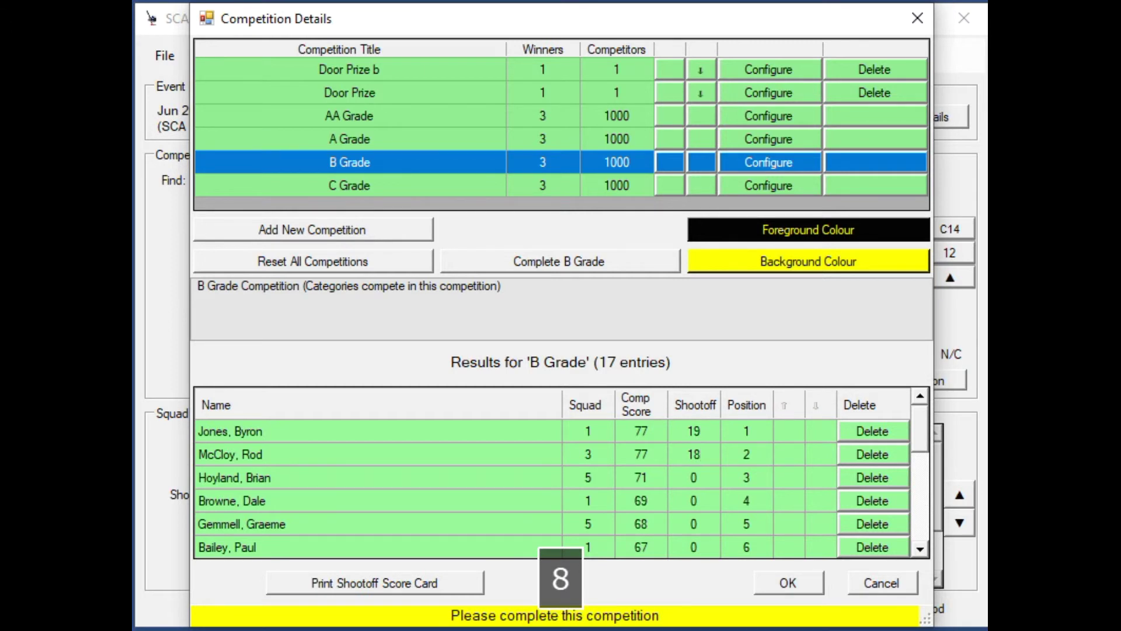
key(Return)
click(561, 264)
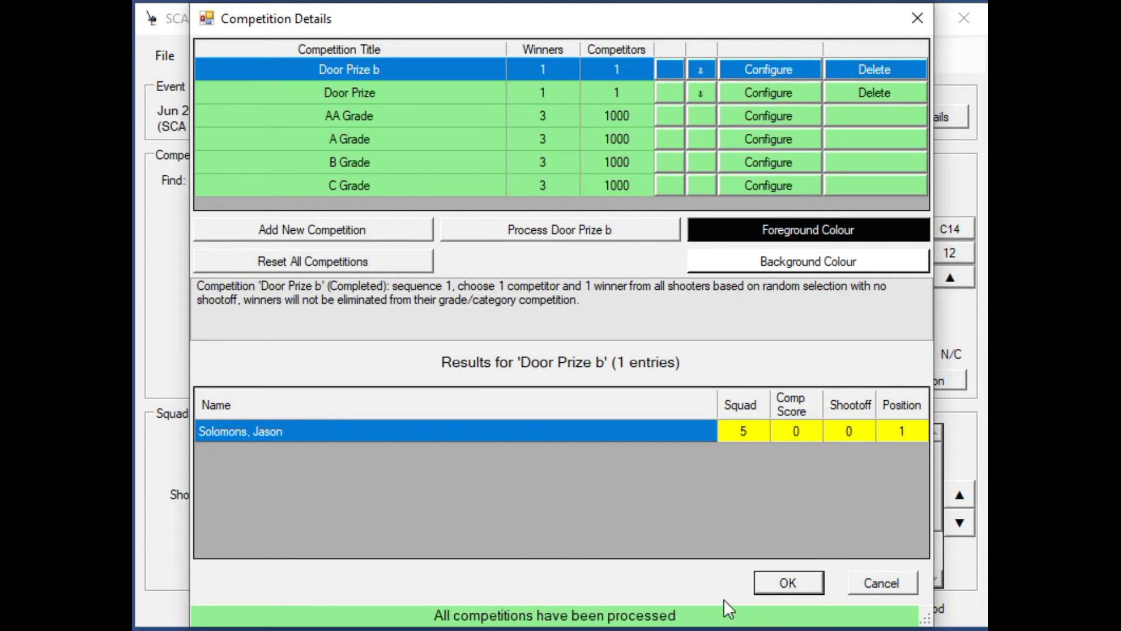
Step: Accept the processed competitions and close the event, including the database synchronisation, without providing feedback
click(786, 586)
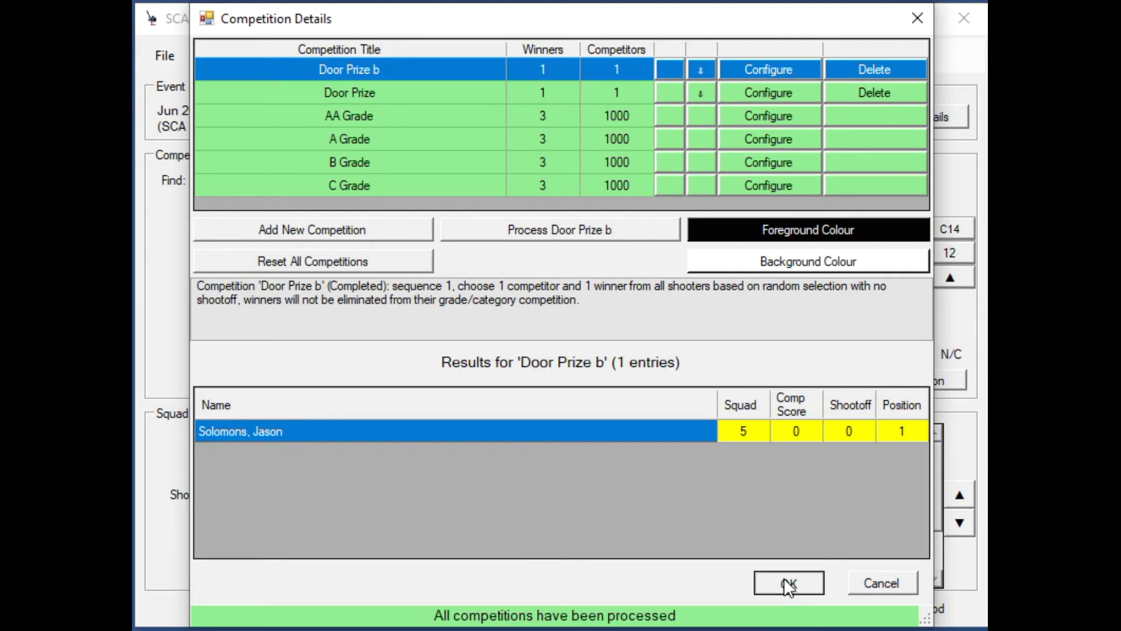
click(788, 585)
click(573, 406)
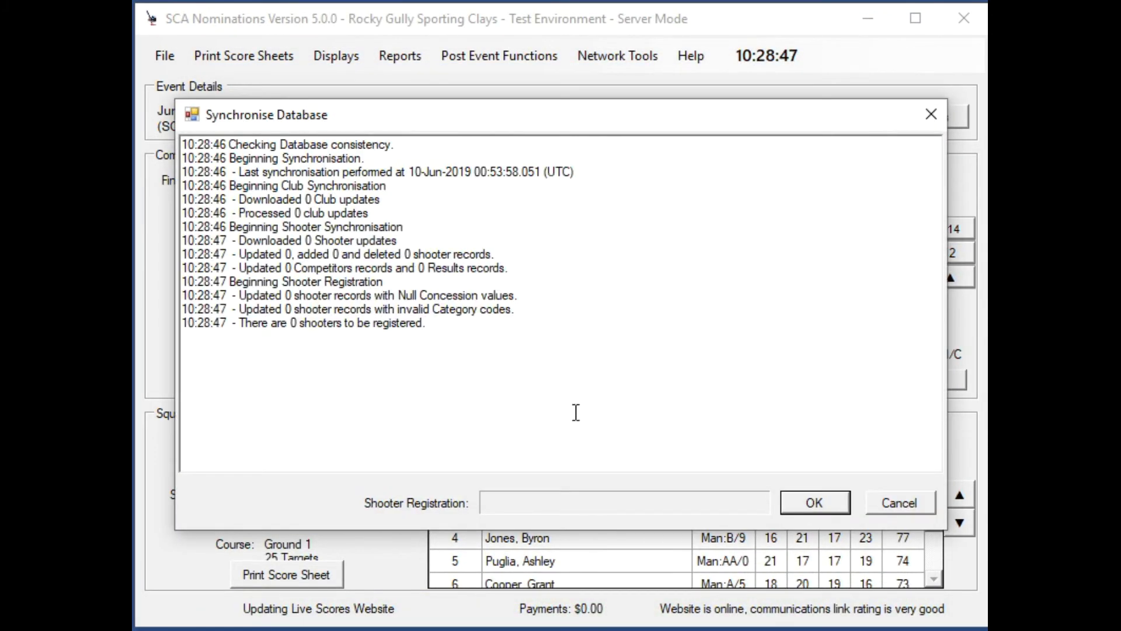
click(813, 502)
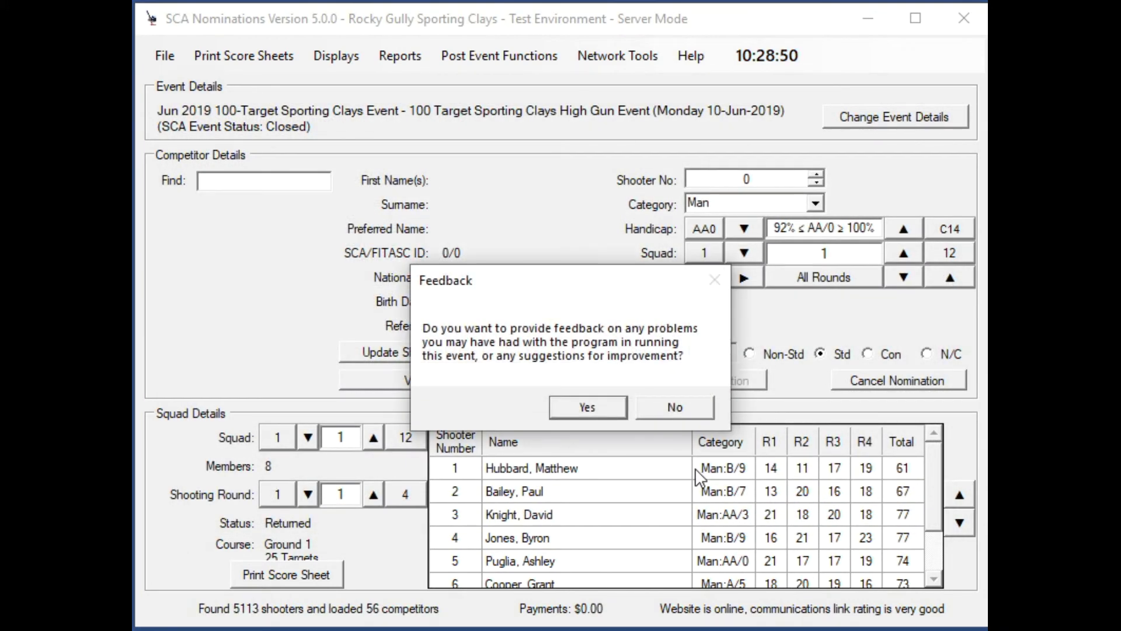
click(670, 407)
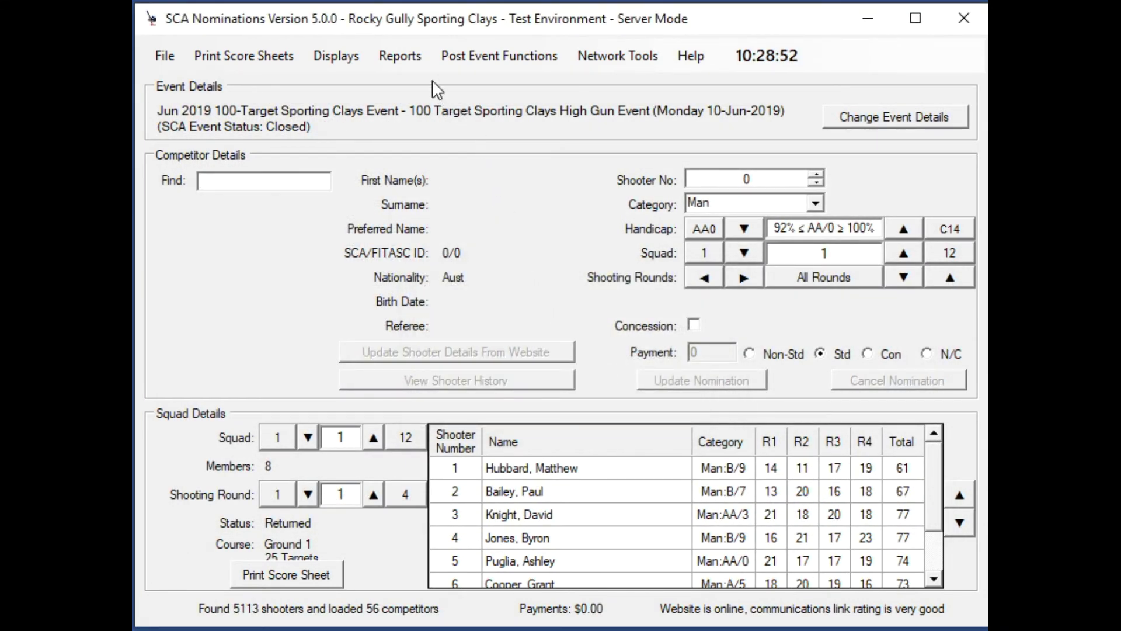
Step: Print the prize winners report for the closed event and view it
click(405, 54)
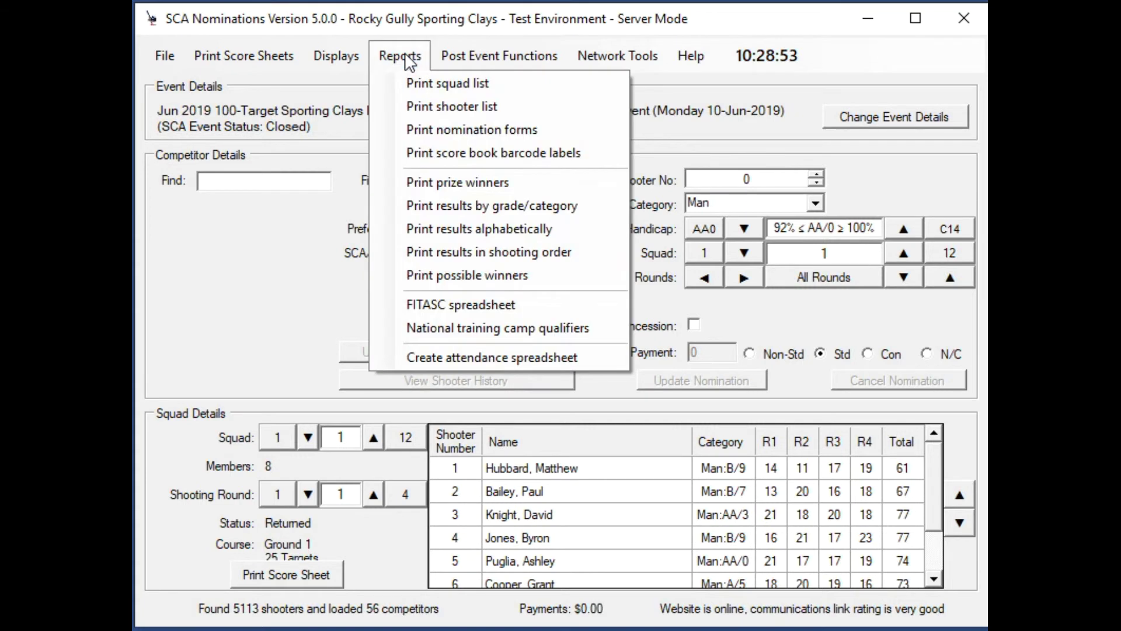
click(449, 182)
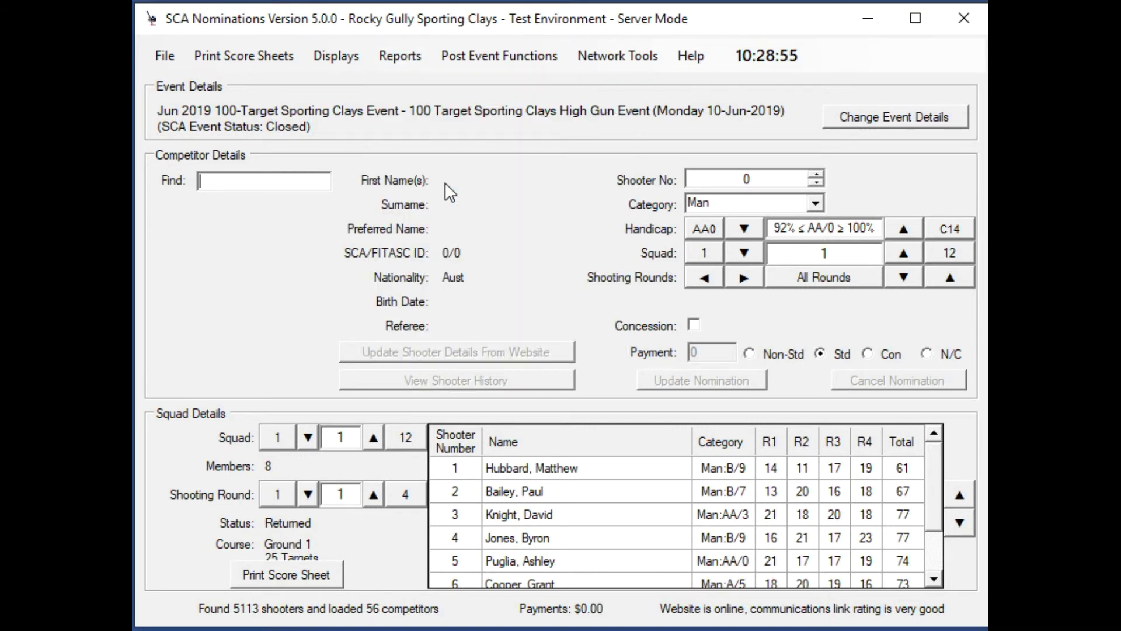
click(610, 391)
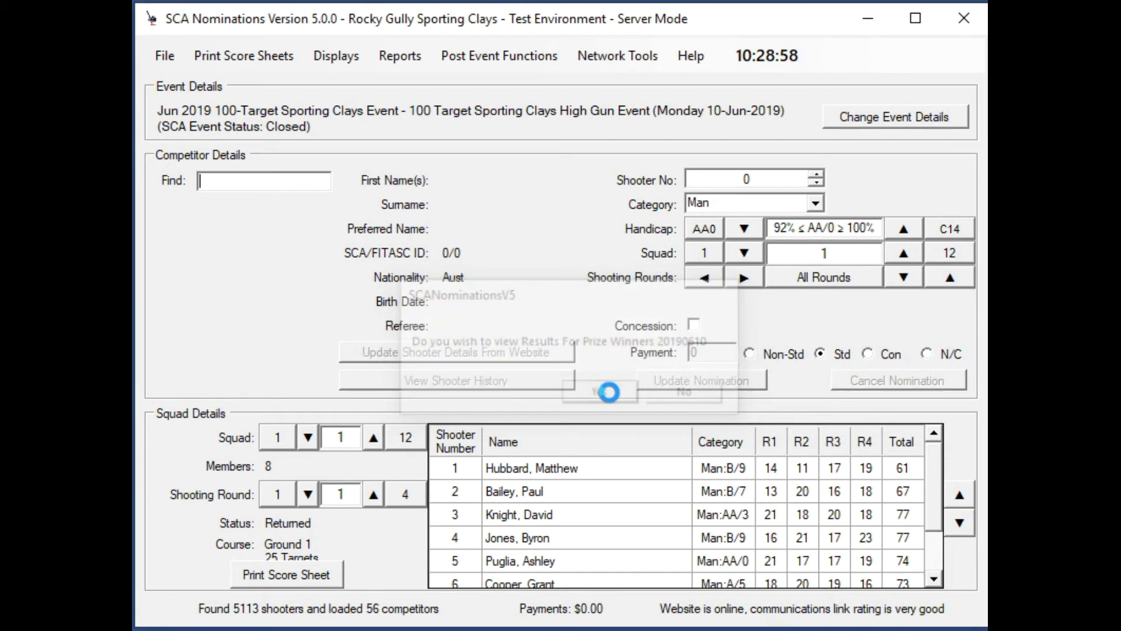